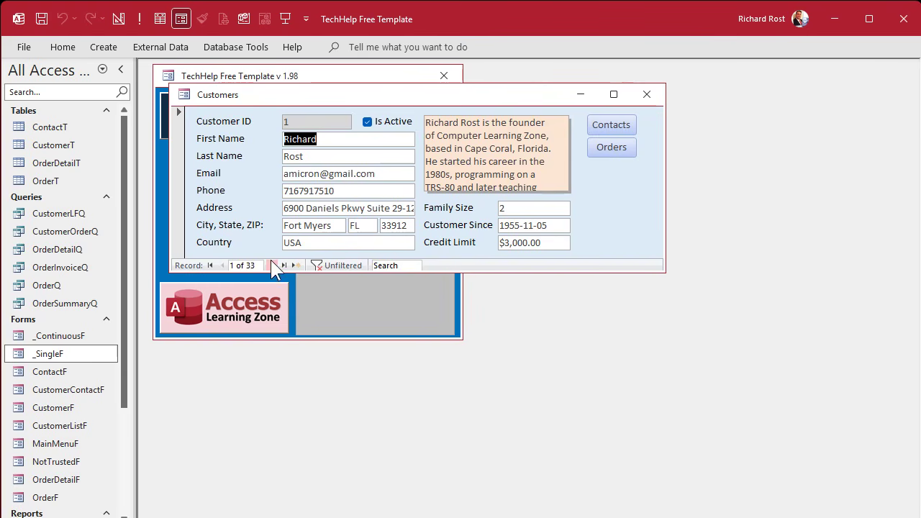
Page forward through a few records of the Customers form and close the form
click(271, 266)
click(270, 265)
click(646, 94)
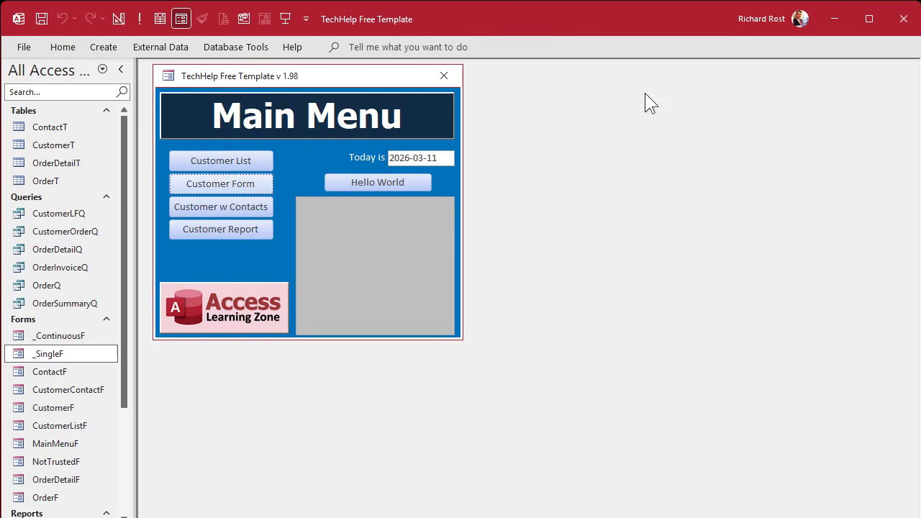
View the contacts of a customer opened from further down the Customer List, and close all three forms
click(247, 156)
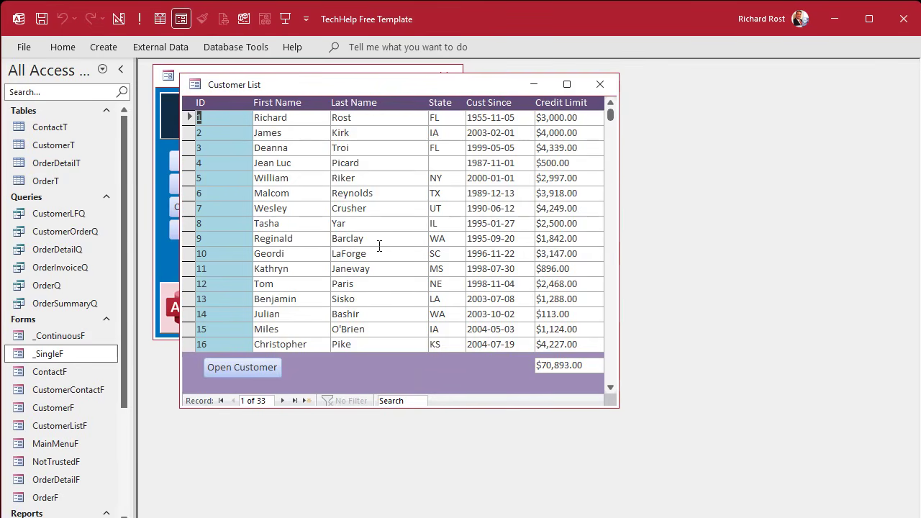
scroll(381, 252, down, 5)
click(280, 238)
double_click(214, 238)
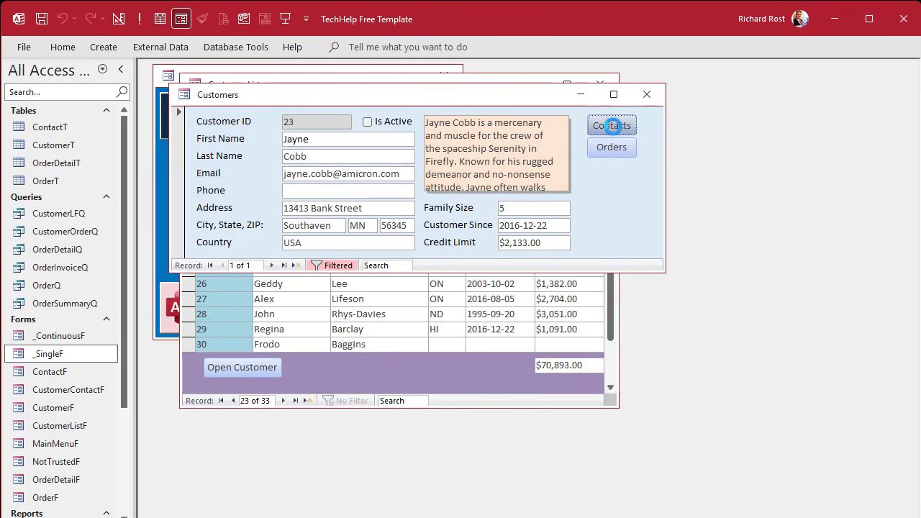
click(612, 127)
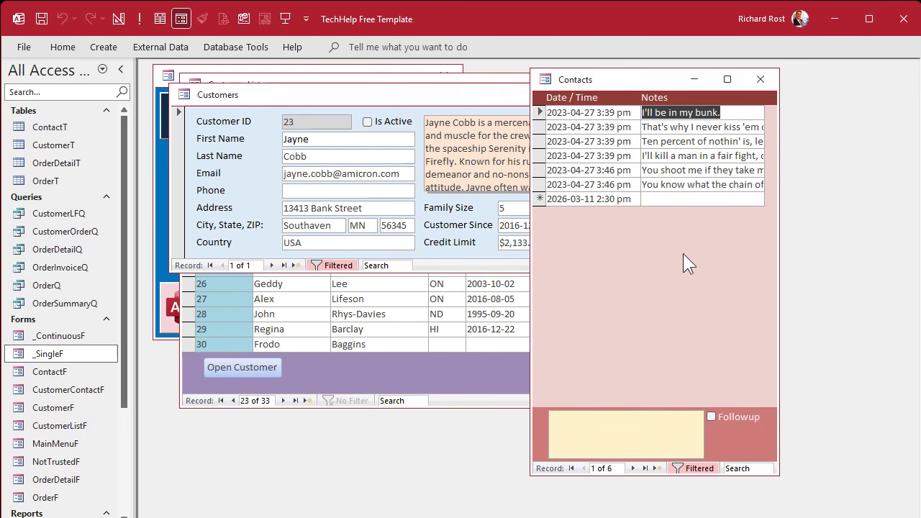
click(759, 79)
click(646, 94)
click(608, 83)
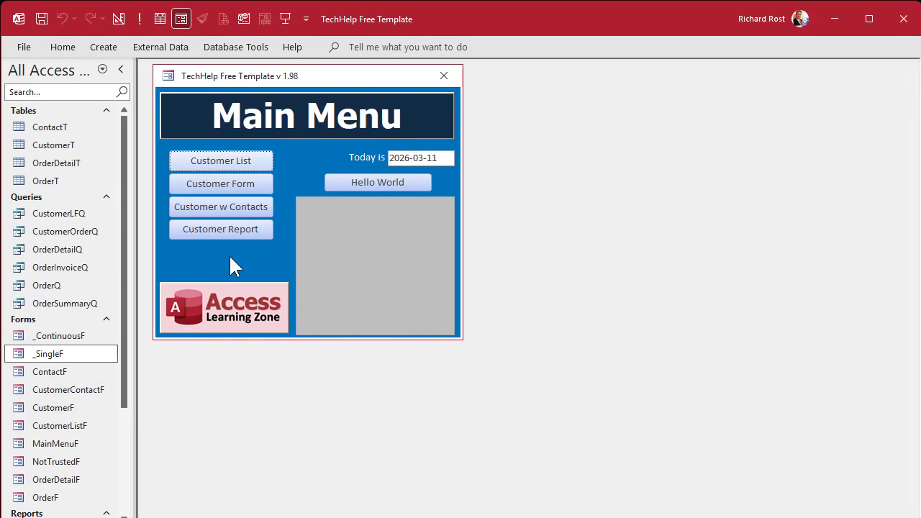
Look over the contacts of all customers in the ContactF form and close it
double_click(65, 373)
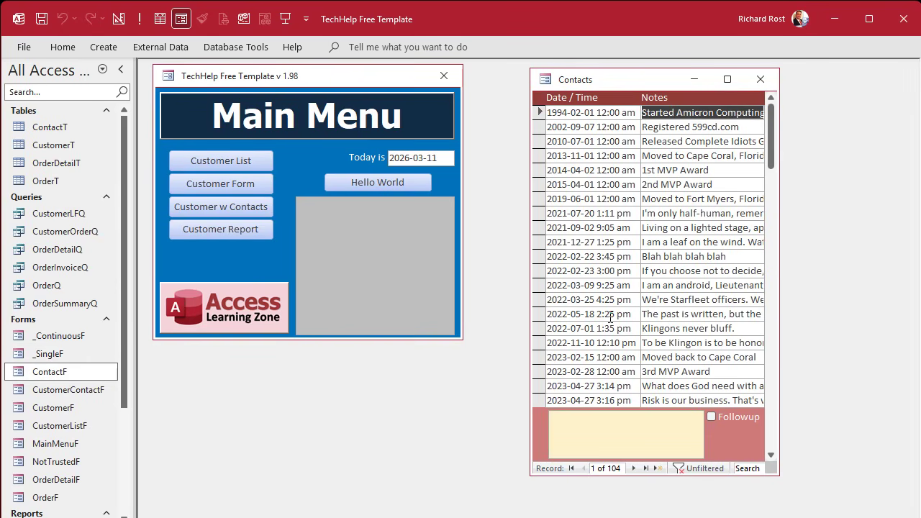
drag(772, 133, 767, 81)
click(761, 79)
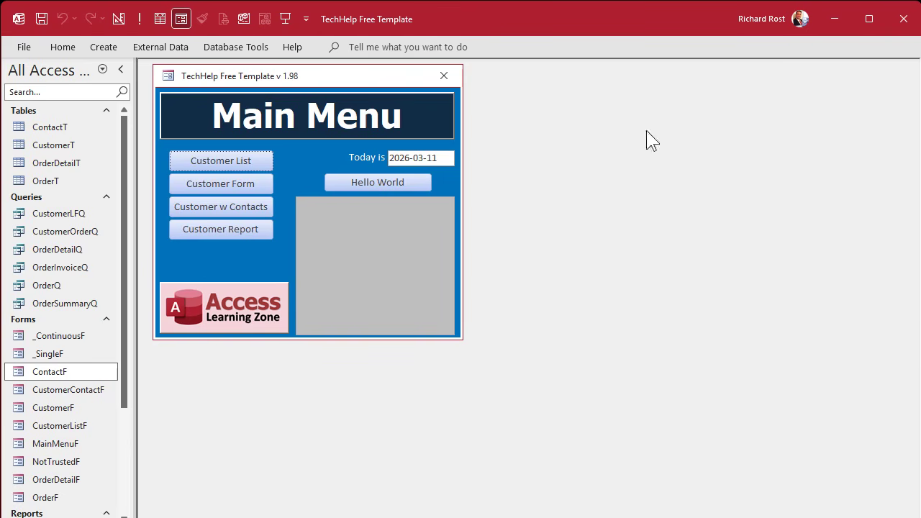
View the contacts of the first customer from the Customer Form, and close both forms
click(174, 186)
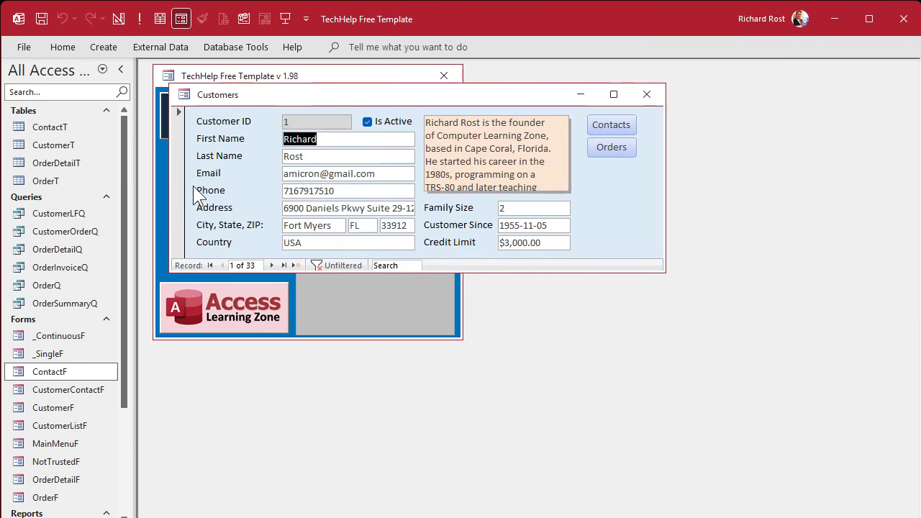
click(611, 124)
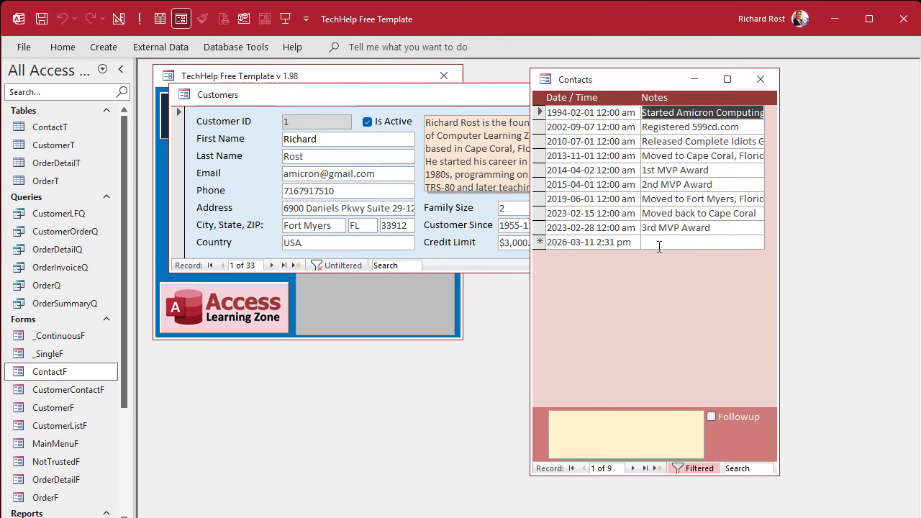
click(760, 79)
click(651, 94)
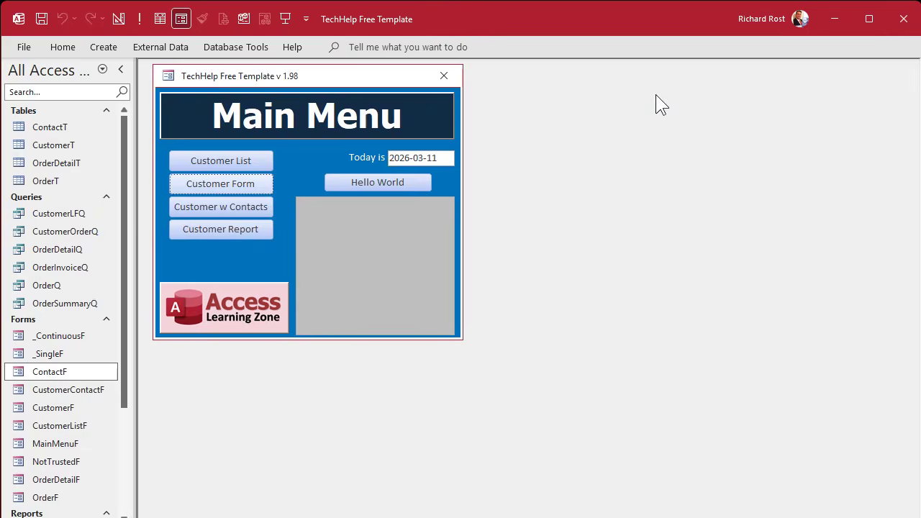
Page through several customers in the Customers with Contacts form to view each contact history, and close it
click(240, 207)
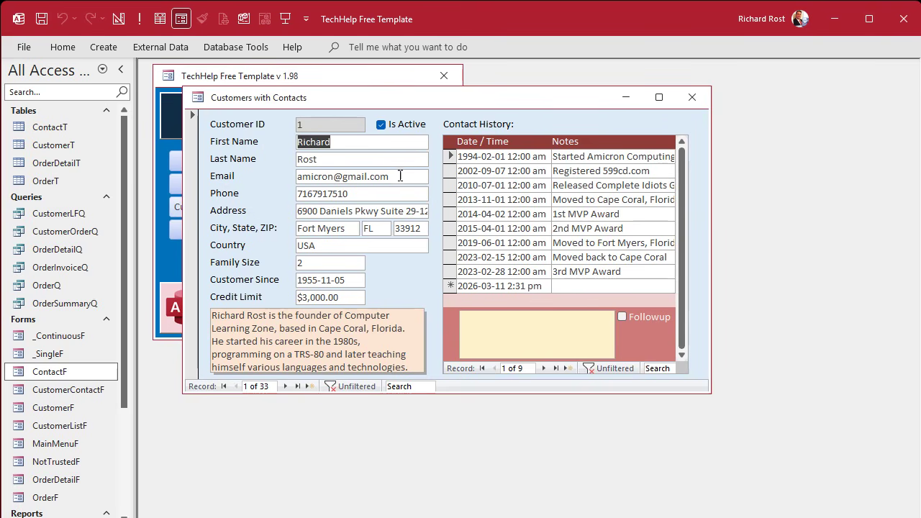
click(286, 386)
click(286, 386)
click(286, 386)
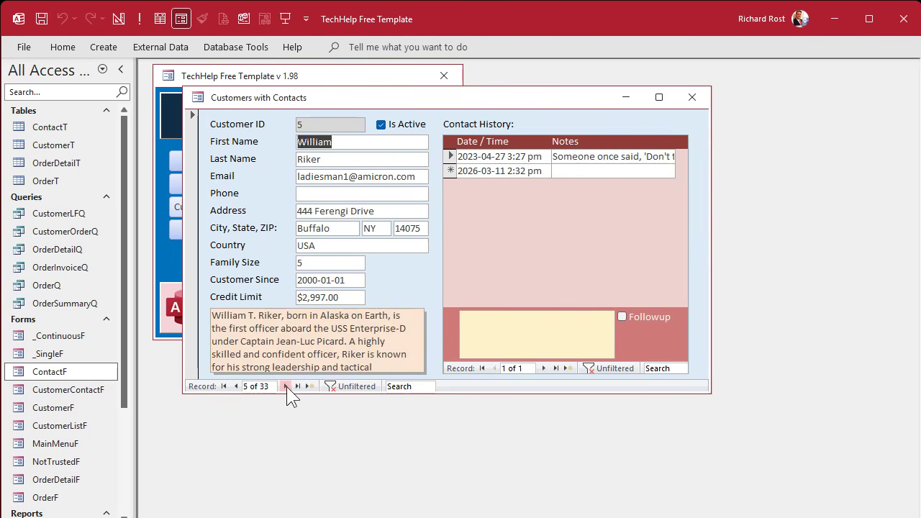
click(286, 386)
click(285, 386)
click(692, 98)
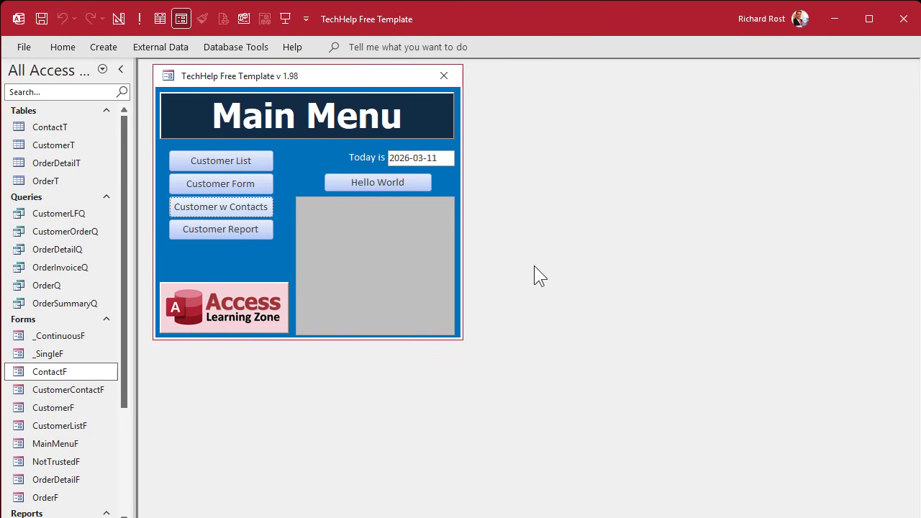
Preview the blank _SingleF template form and close it
click(72, 354)
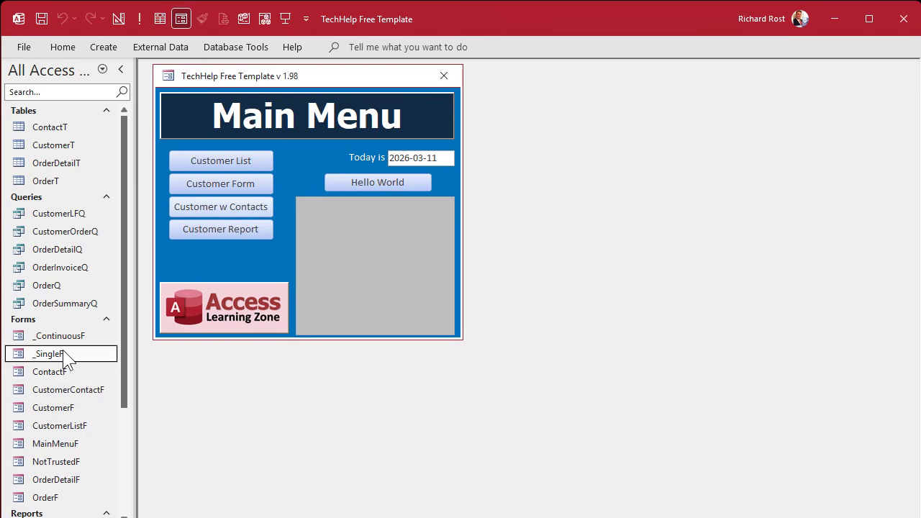
double_click(65, 355)
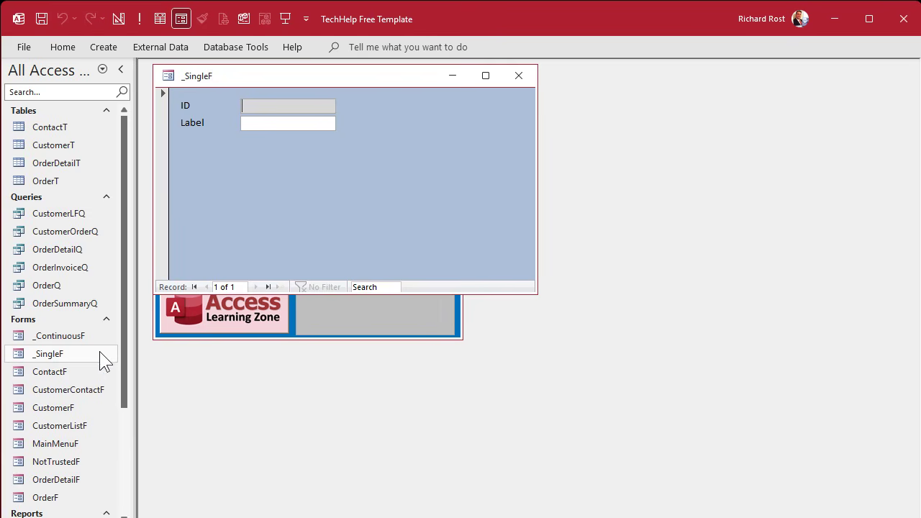
click(507, 84)
Duplicate the _SingleF form under the name ContactListF
click(46, 356)
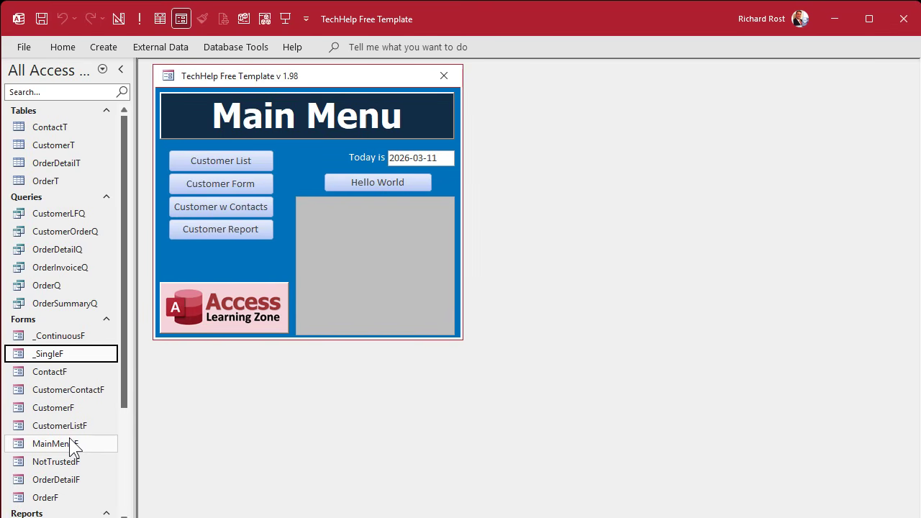
key(ctrl+v)
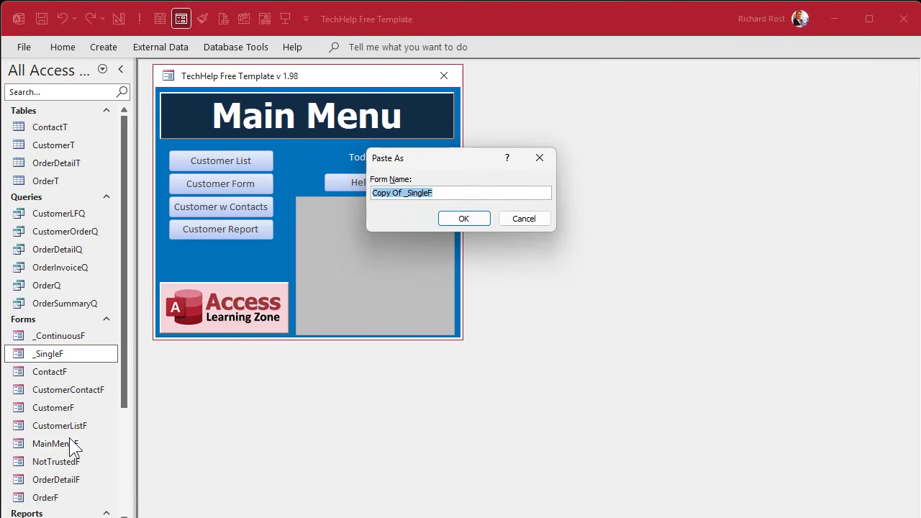
text(ContactListF)
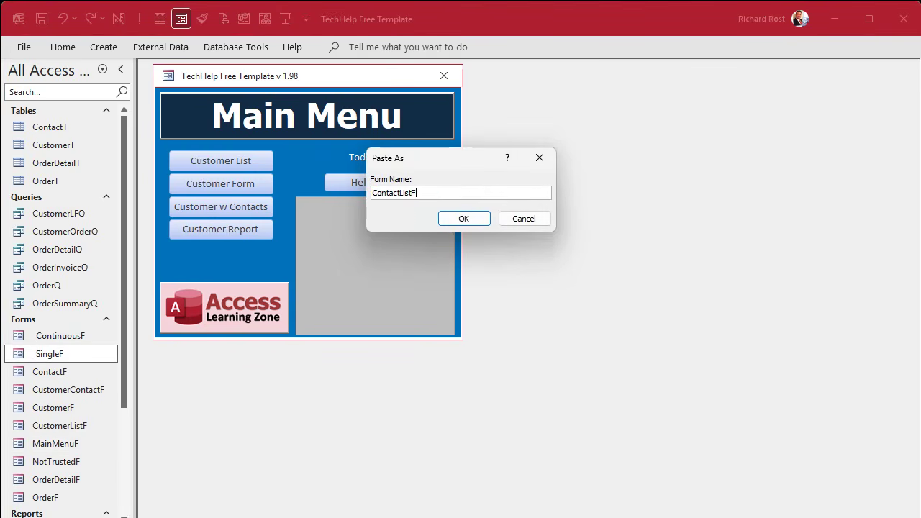
key(Return)
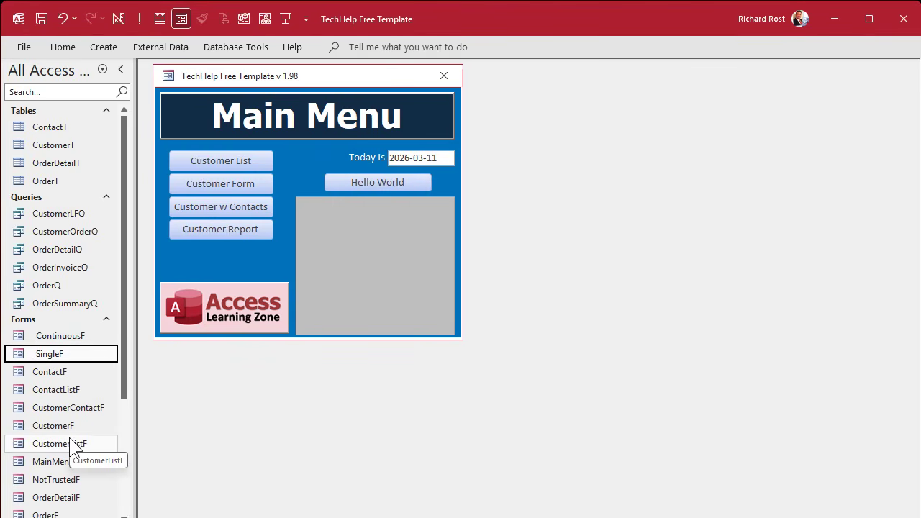
Open ContactListF in Design View and delete the ID and Label fields with their labels
right_click(69, 392)
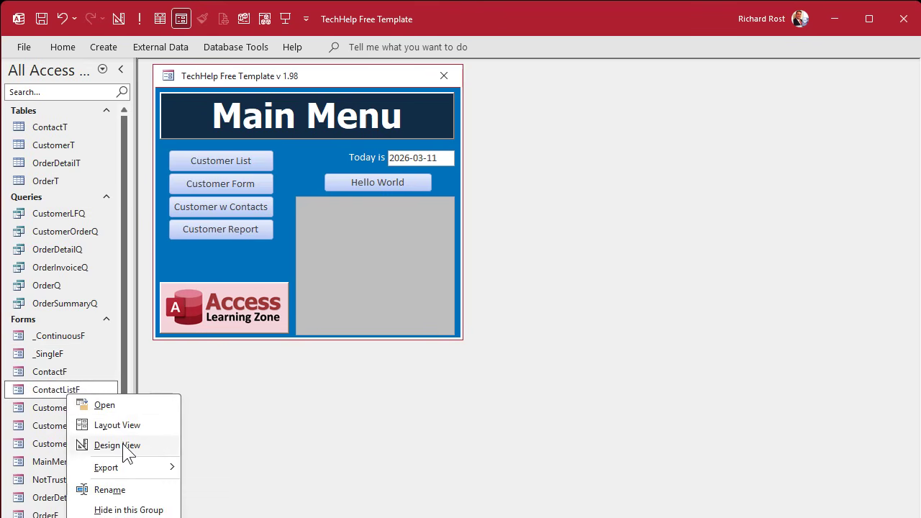
click(121, 444)
drag(198, 187, 314, 128)
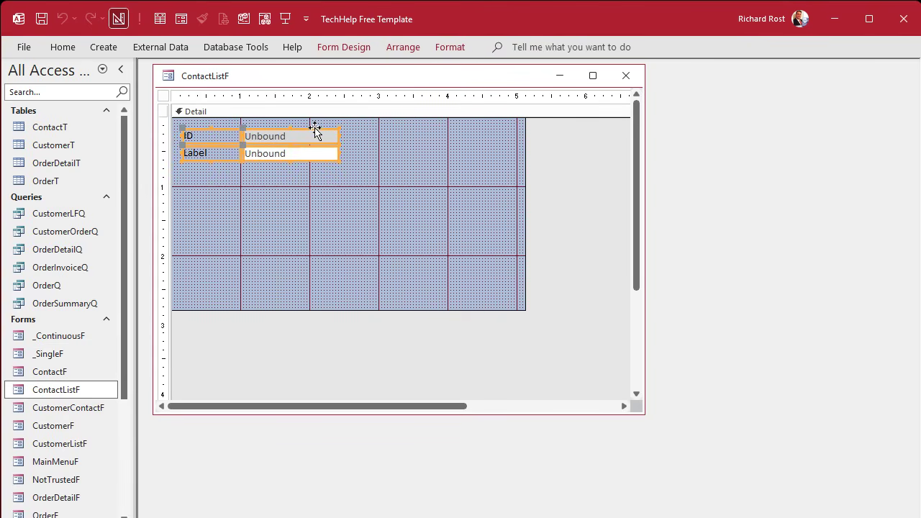
key(Delete)
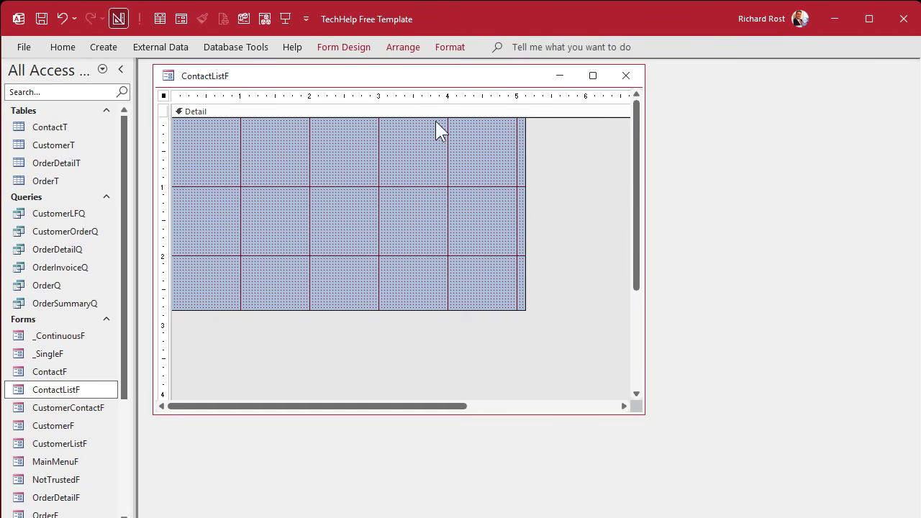
Set the ContactListF form's Record Selectors and Navigation Buttons to No and its Scroll Bars to Neither
double_click(161, 97)
click(606, 139)
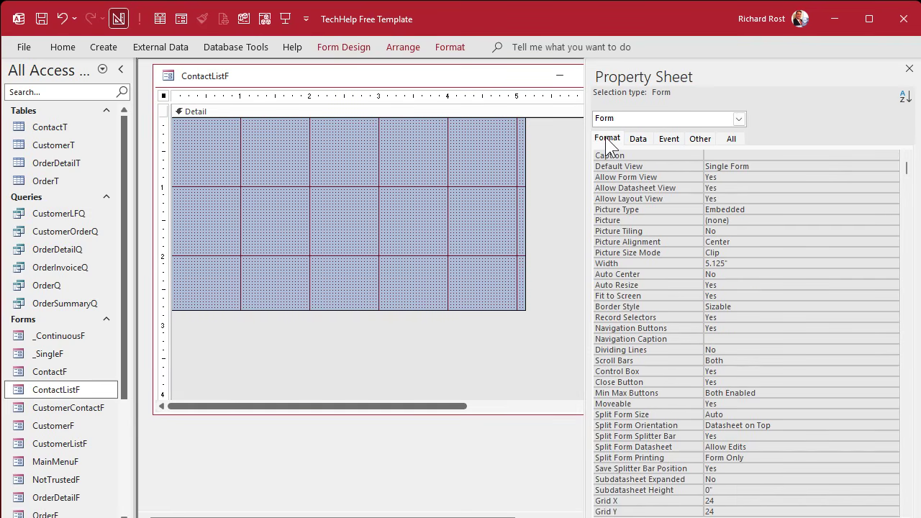
double_click(754, 317)
double_click(744, 327)
double_click(740, 360)
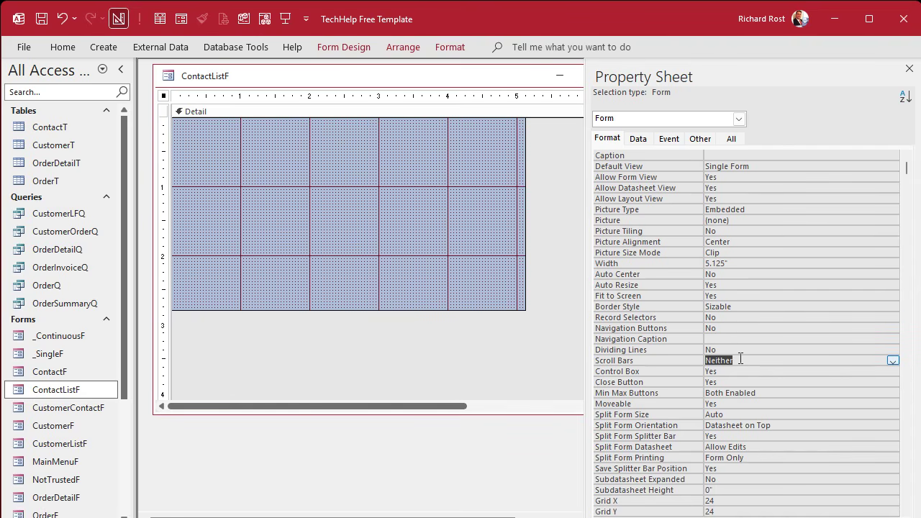
click(909, 68)
click(397, 190)
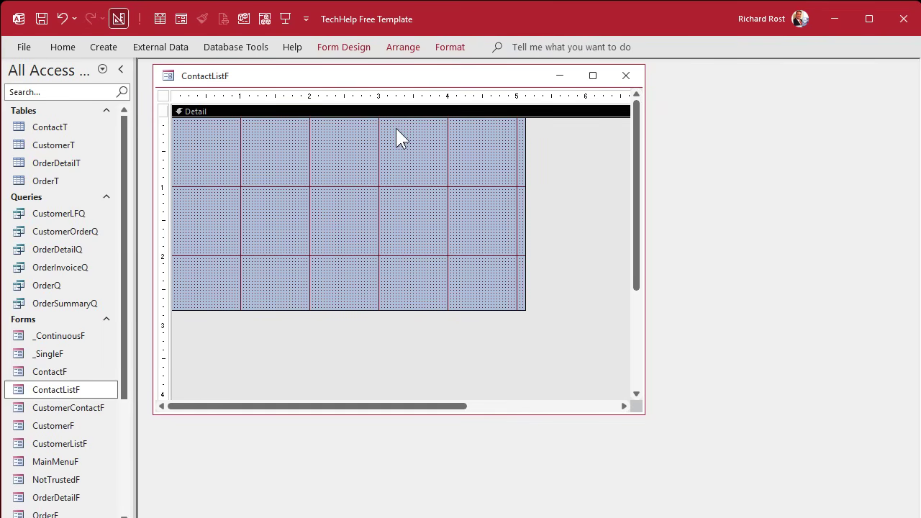
Examine the CustomerLFQ query's results and the full LF field expression in its design, and close it
click(68, 214)
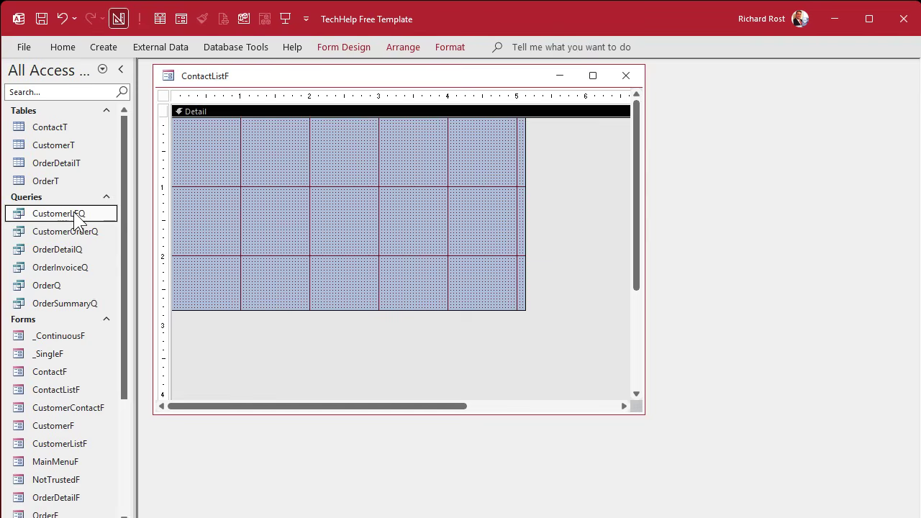
double_click(77, 219)
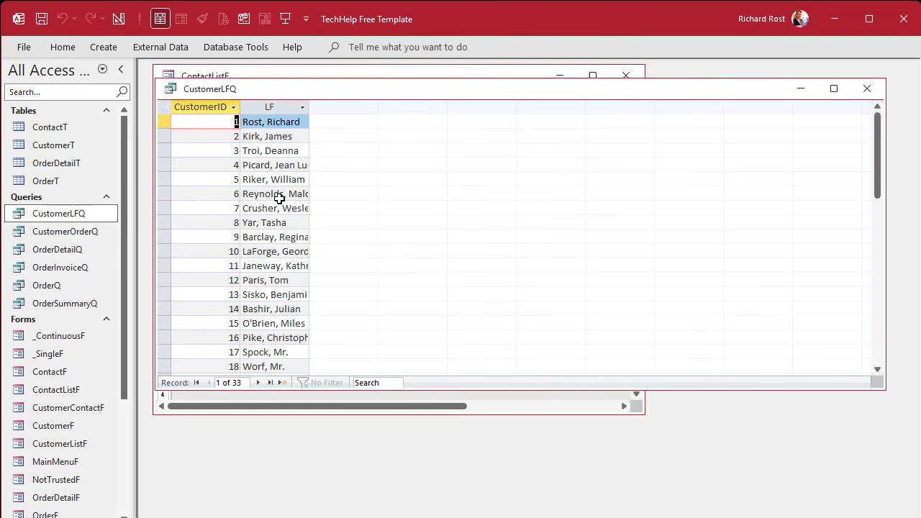
click(119, 19)
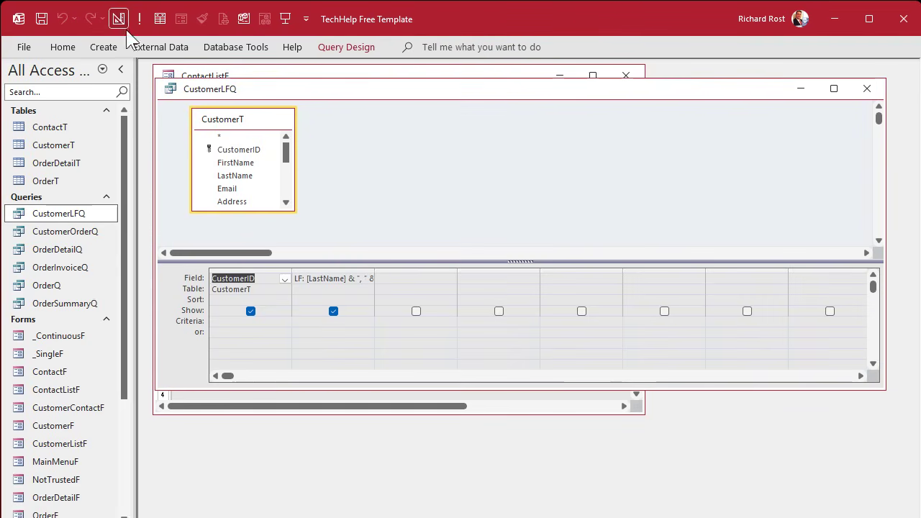
drag(374, 269, 375, 269)
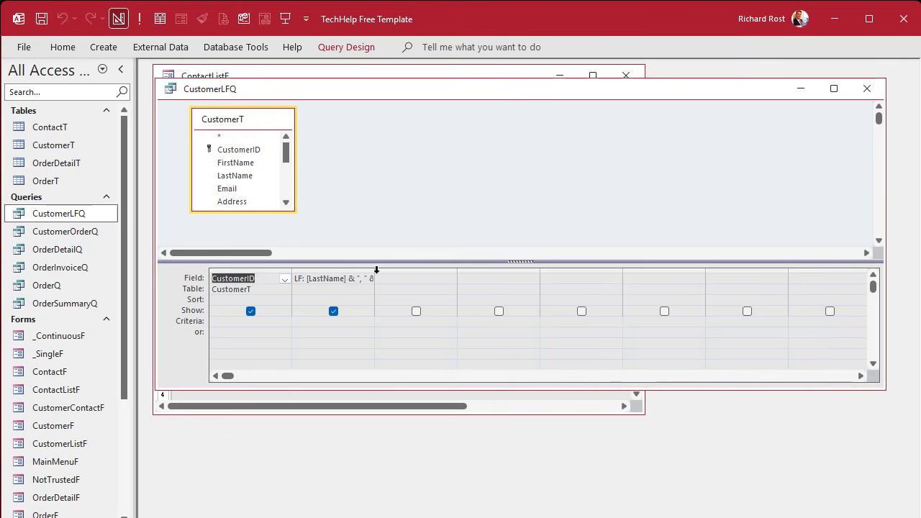
double_click(375, 270)
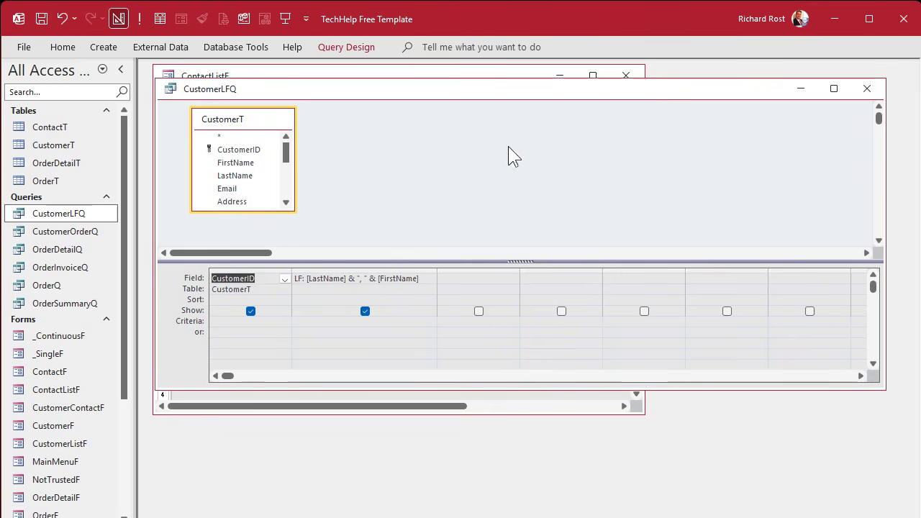
click(867, 89)
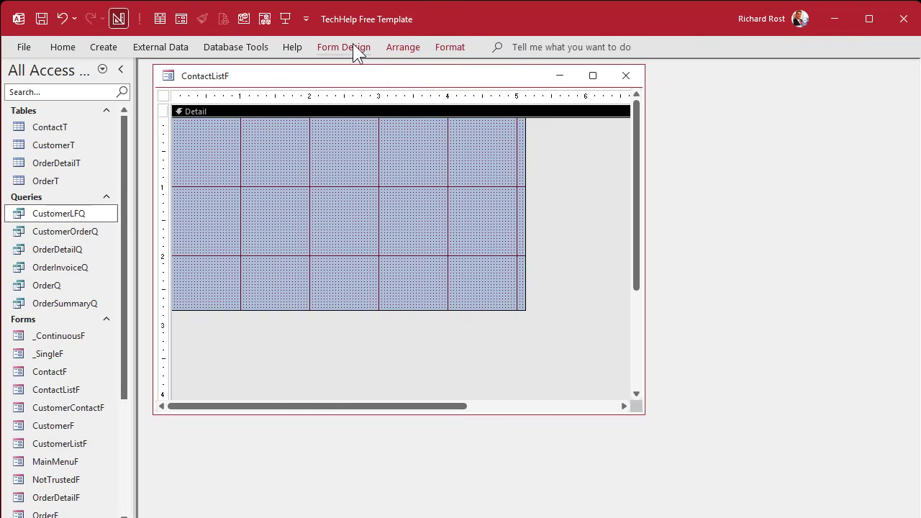
Add a combo box to the upper Detail section of ContactListF that gets its values from the CustomerLFQ query
click(353, 49)
click(398, 108)
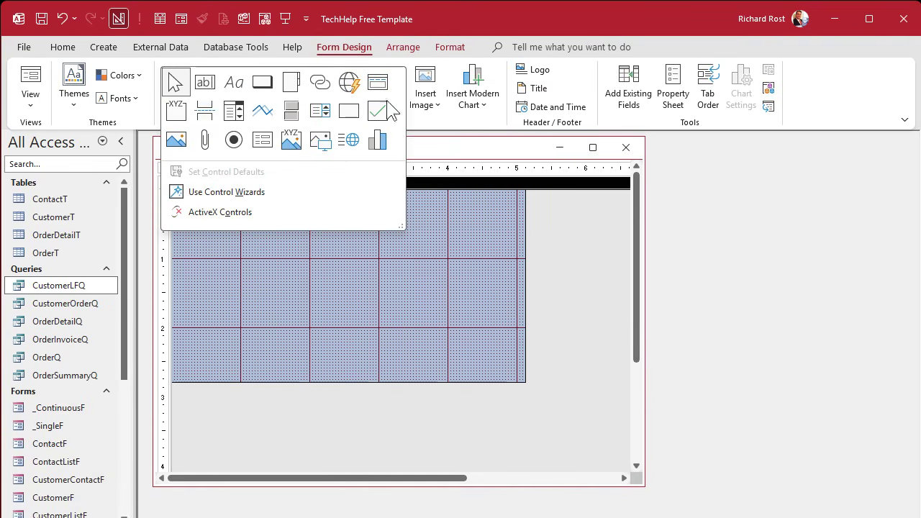
click(234, 110)
click(265, 222)
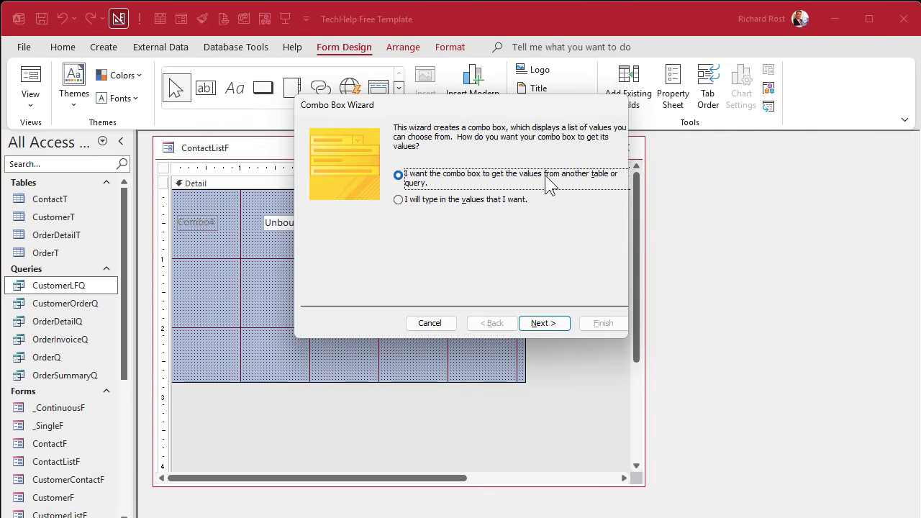
click(549, 325)
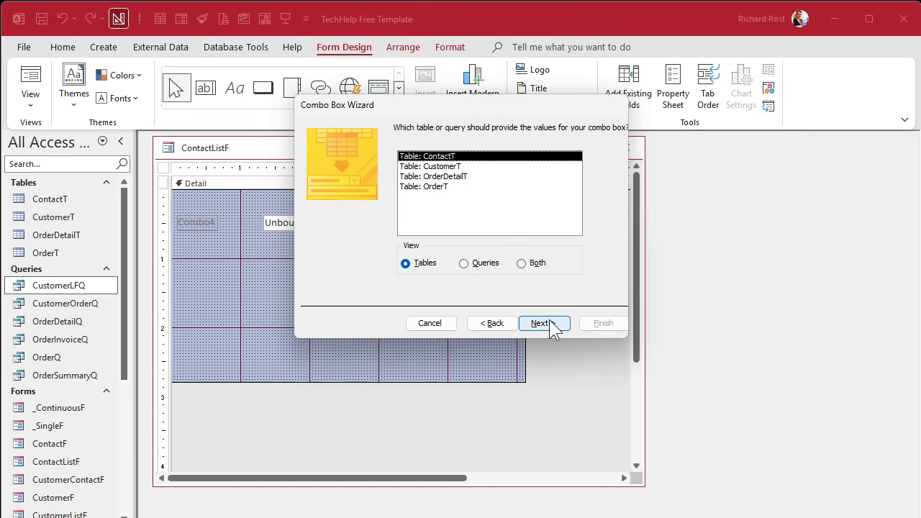
click(484, 265)
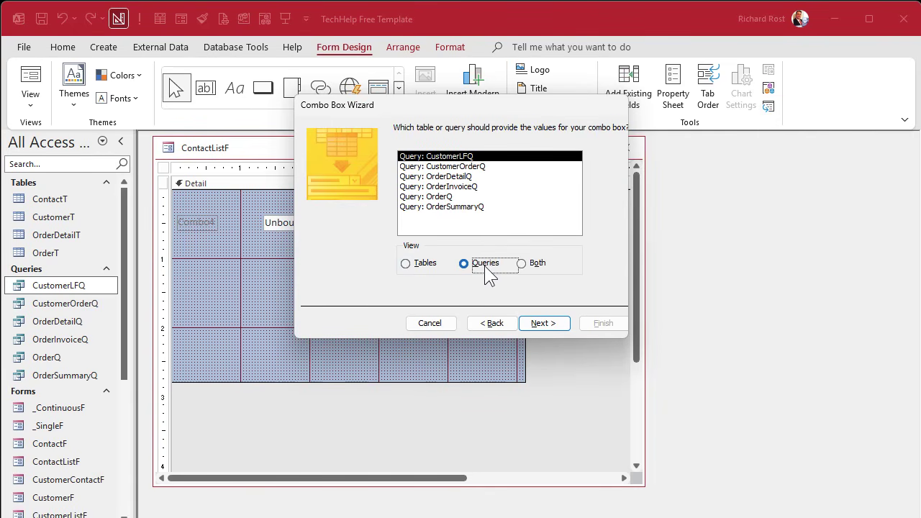
click(482, 157)
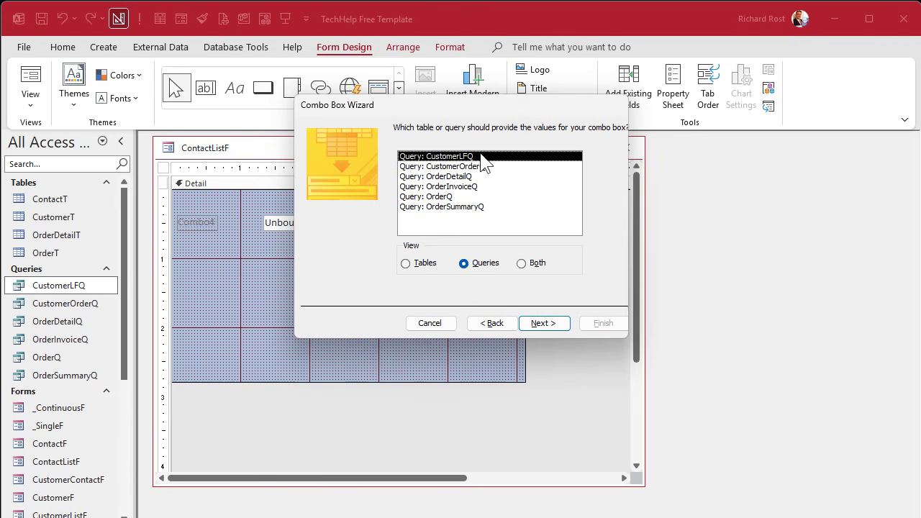
click(554, 327)
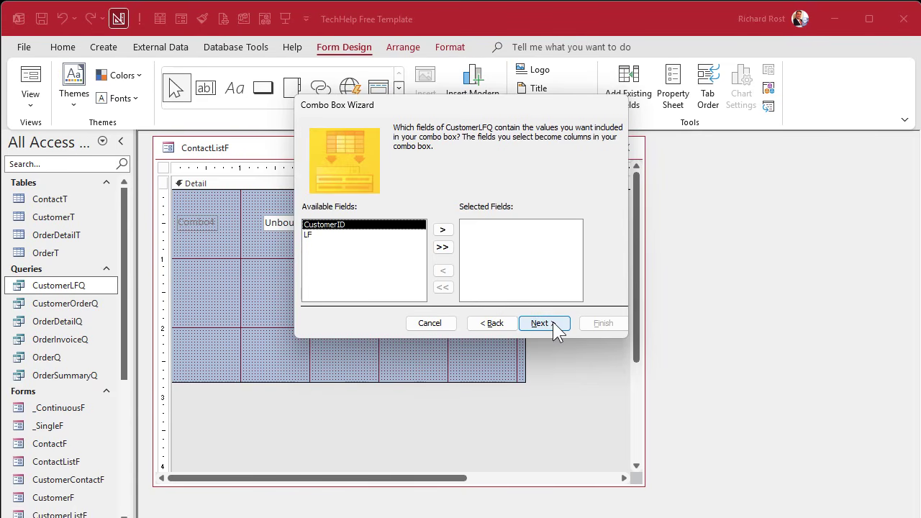
Include both CustomerID and LF in the combo box and sort its items by LF in ascending order
click(440, 248)
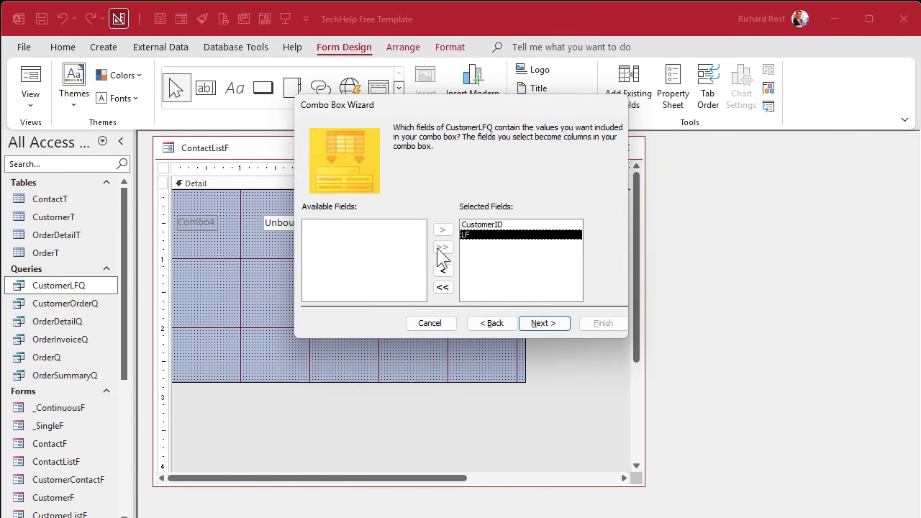
click(542, 322)
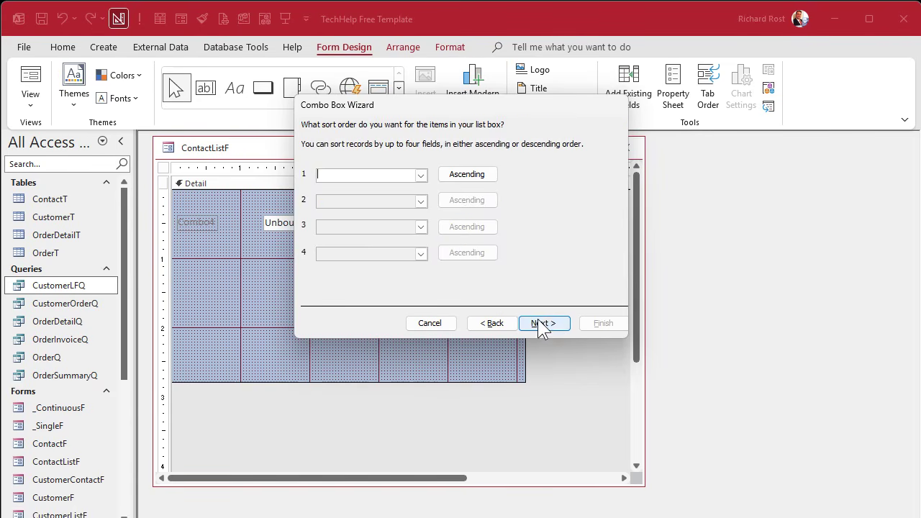
click(421, 175)
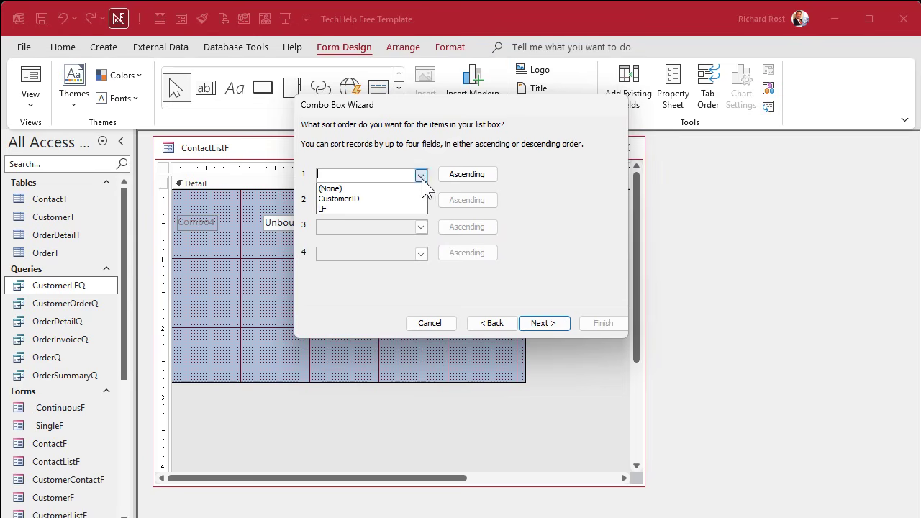
click(372, 210)
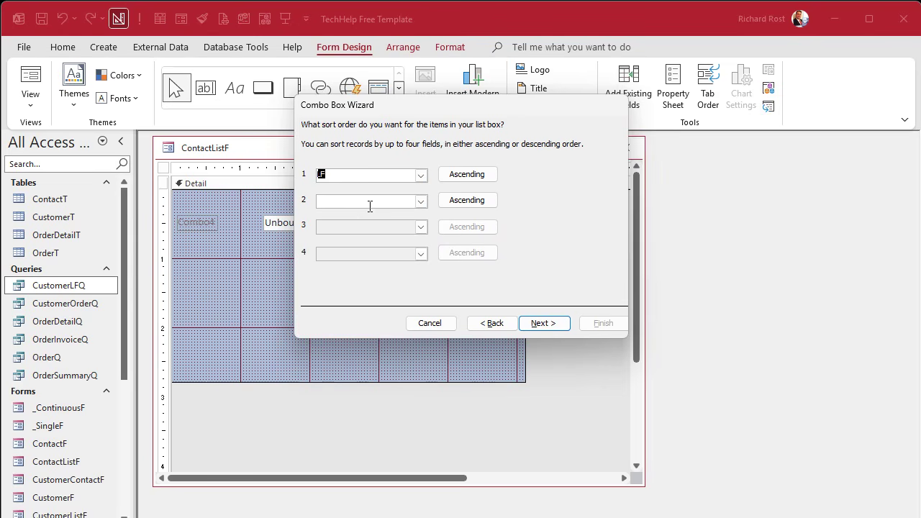
click(546, 323)
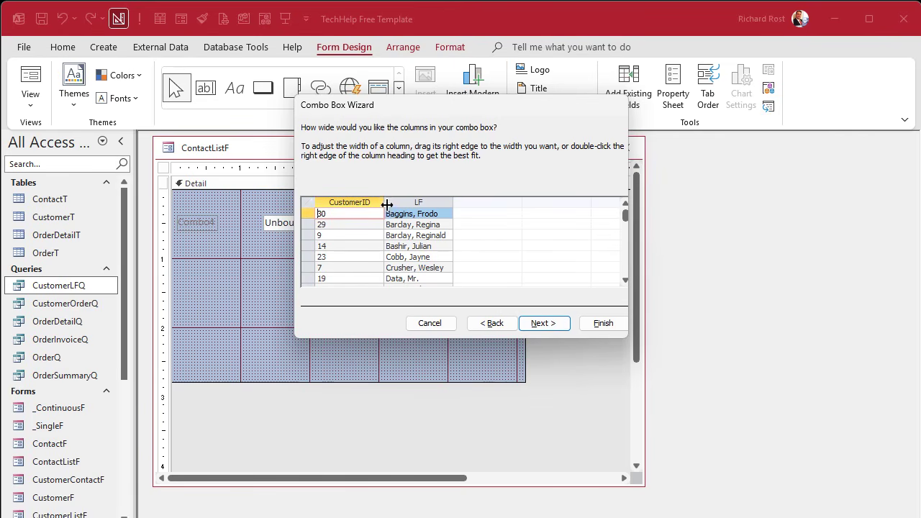
Hide the CustomerID column, widen LF slightly, keep CustomerID as the combo box's value and label it Customer
drag(385, 202, 302, 202)
drag(384, 201, 408, 197)
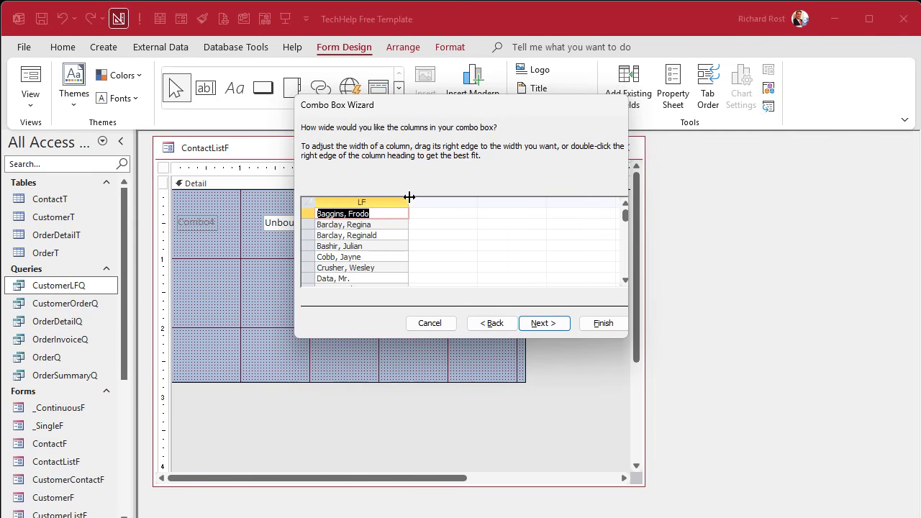
click(539, 325)
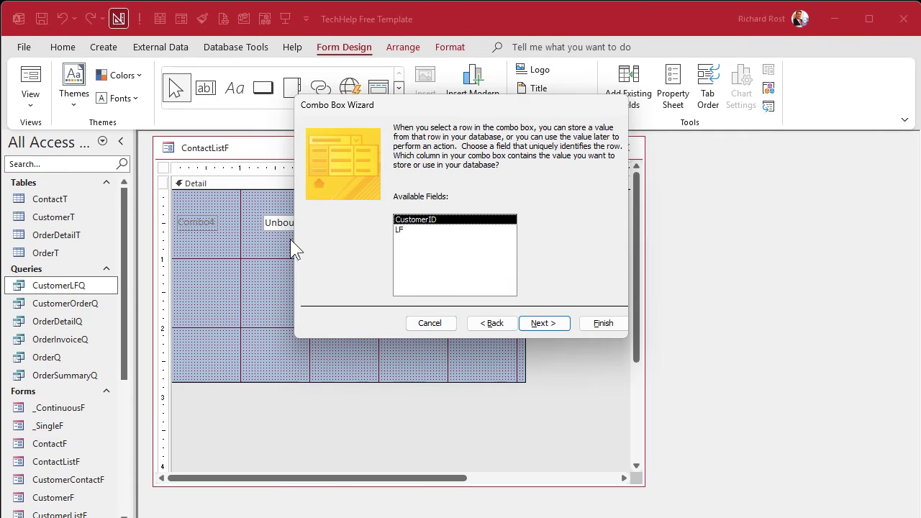
click(551, 325)
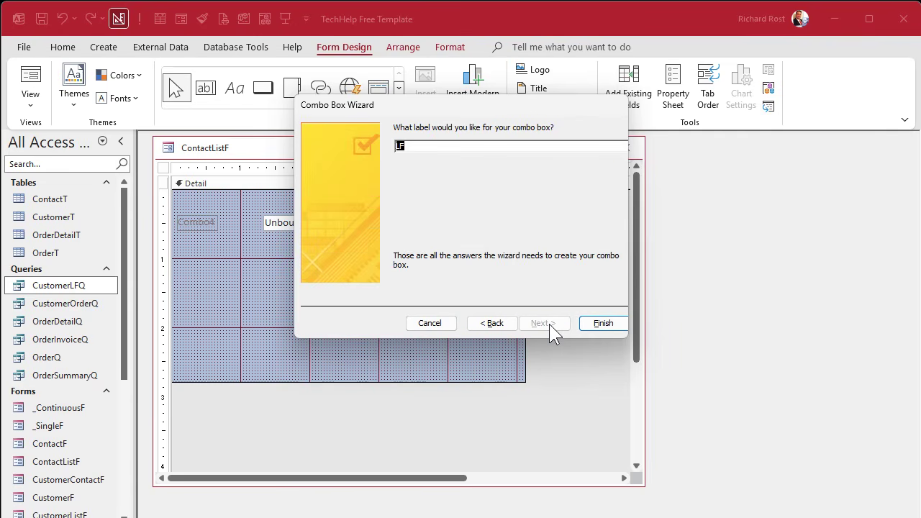
text(Customer)
key(Return)
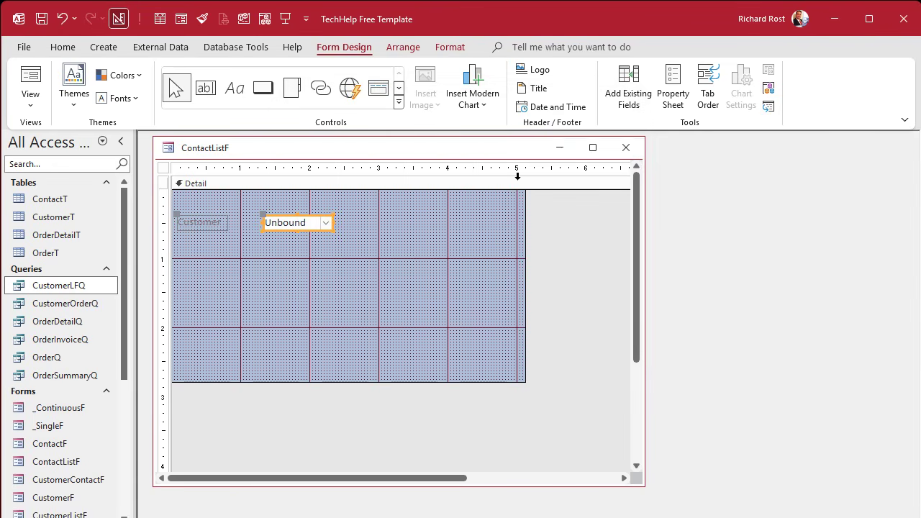
Move the combo box with its label up to the top of the Detail section and color the Customer label's text black
drag(215, 223, 217, 205)
click(445, 49)
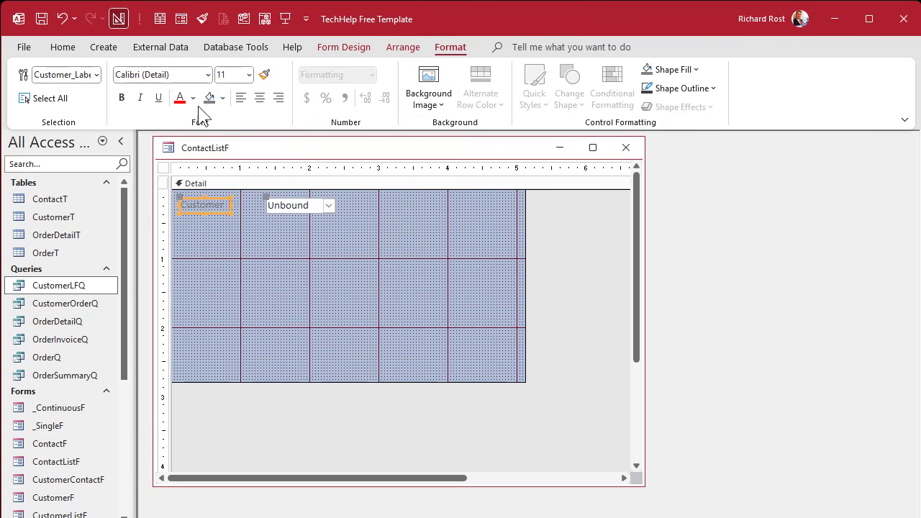
click(192, 98)
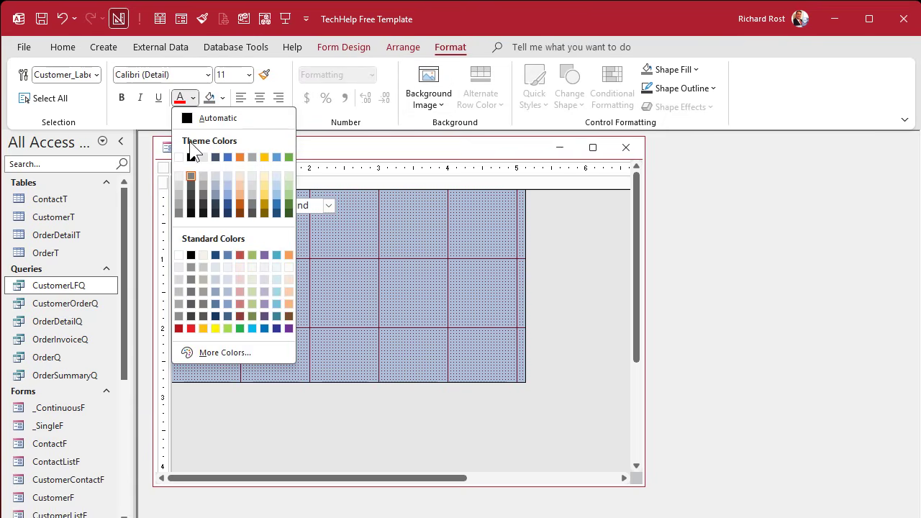
click(189, 259)
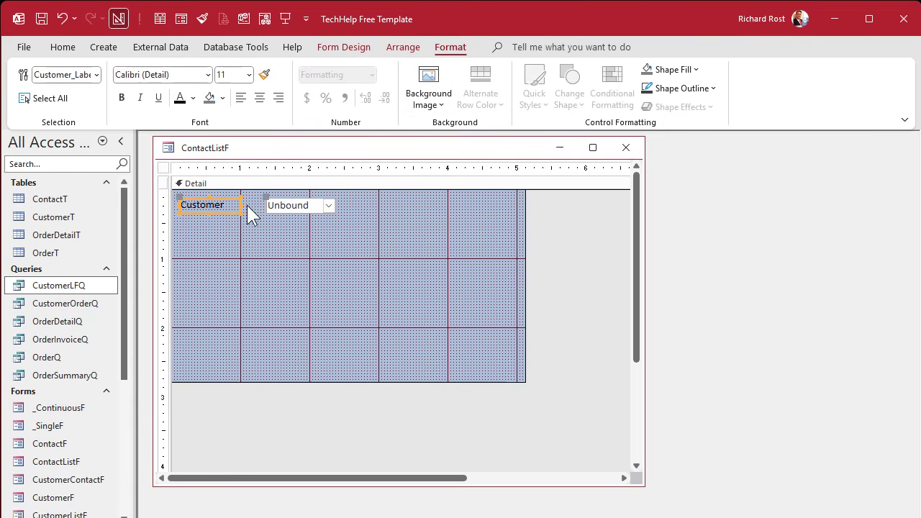
Bring the combo box's left edge closer to its label, widen it to about 3.4 inches, and close the form
click(276, 206)
drag(266, 205, 246, 204)
drag(335, 205, 480, 205)
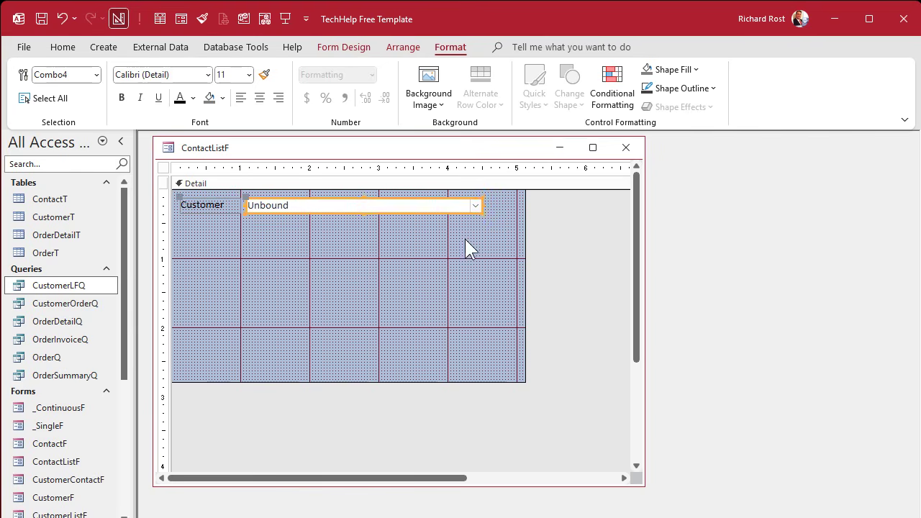
click(467, 234)
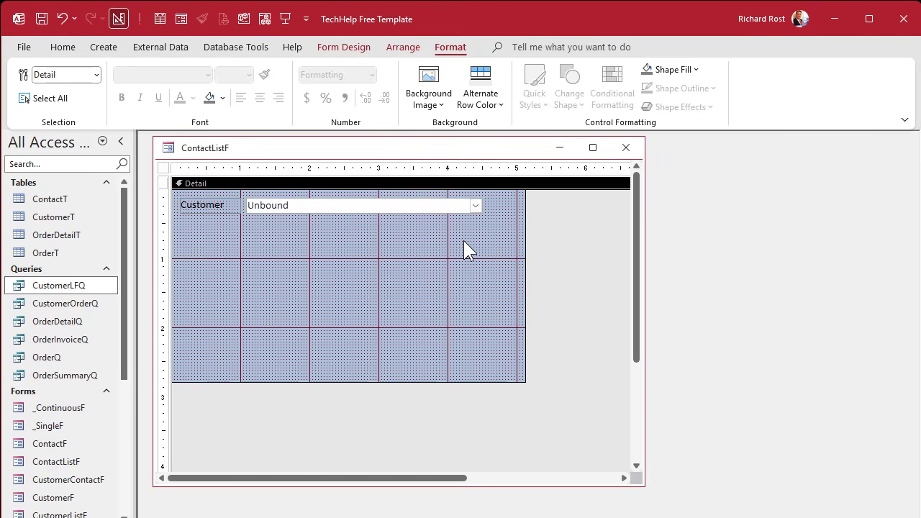
click(624, 148)
Open ContactListF in Form View and test the Customer combo box by choosing a customer from its list
double_click(79, 463)
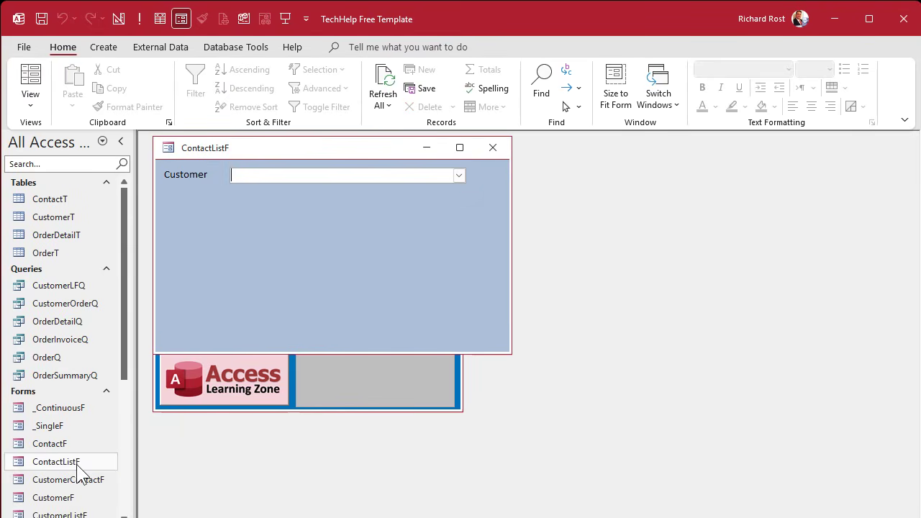
click(458, 177)
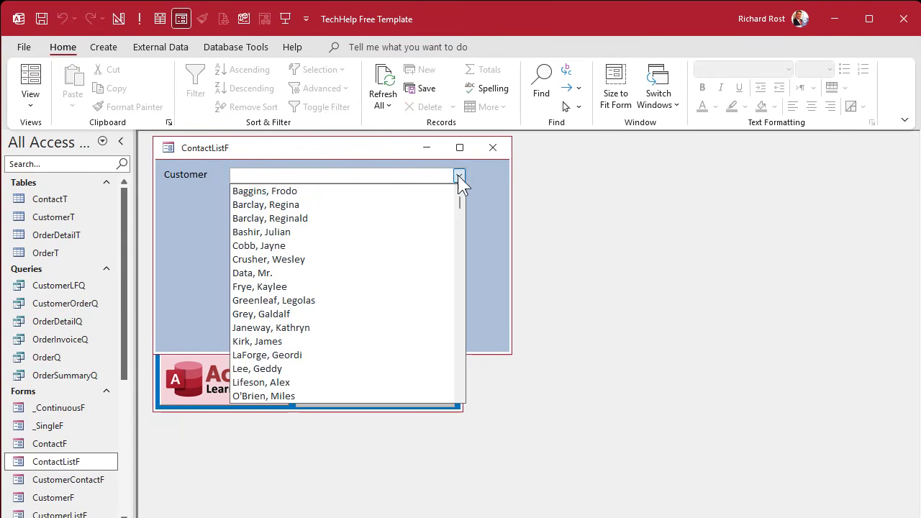
click(294, 250)
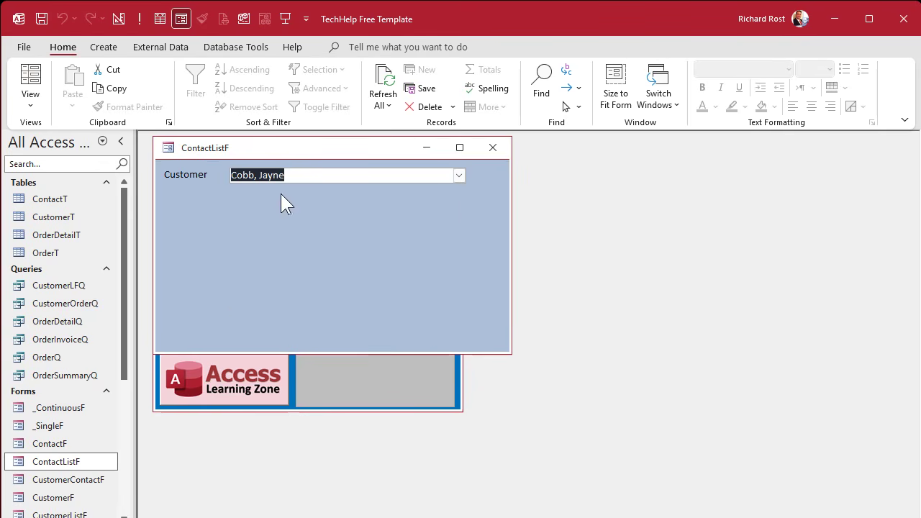
Return ContactListF to Design View, and preview the ContactF form before closing it
right_click(333, 147)
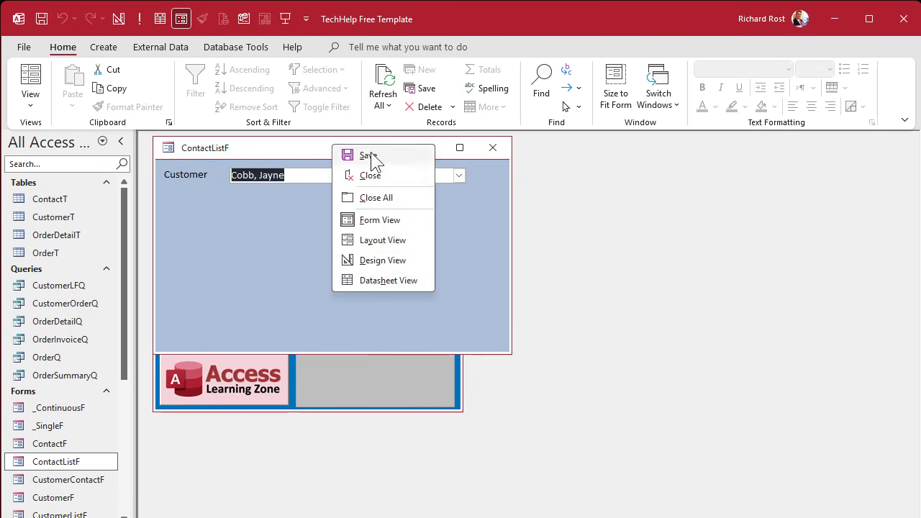
click(379, 260)
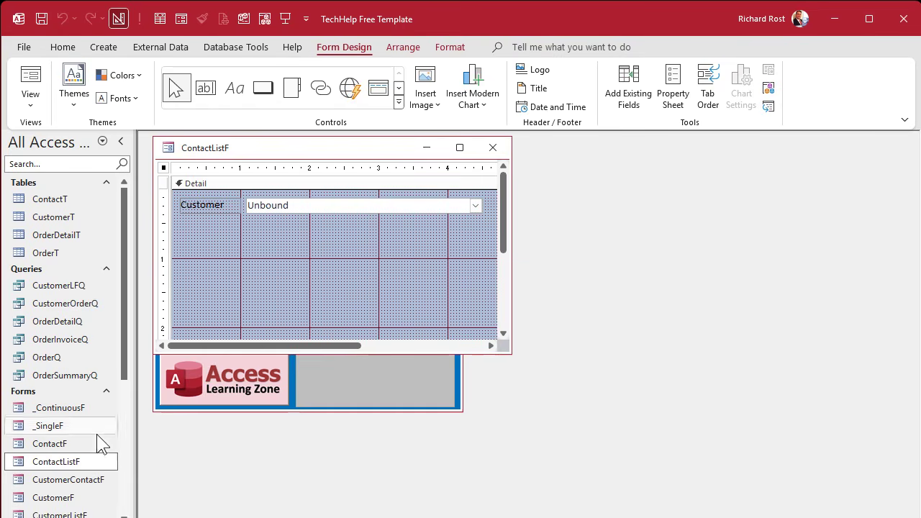
click(51, 448)
double_click(49, 445)
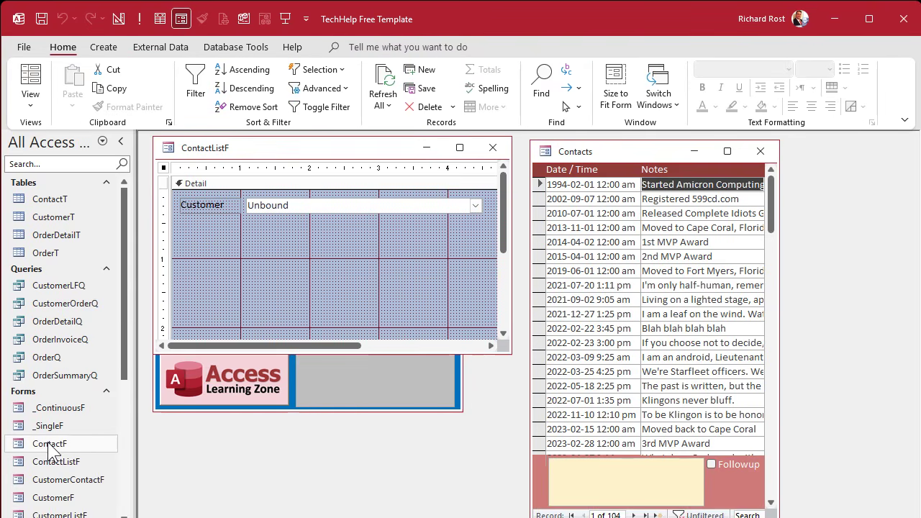
click(761, 151)
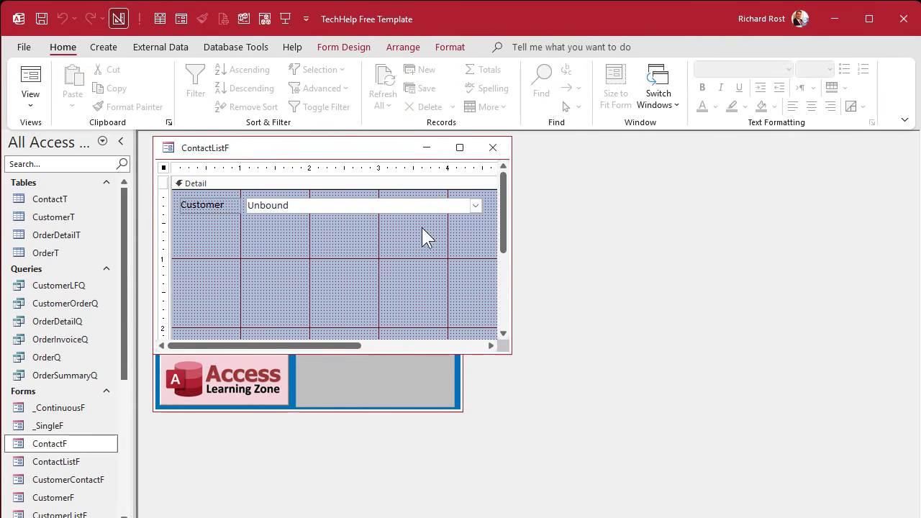
Insert ContactF as a subform beneath the Customer combo box in ContactListF and delete the subform's Contacts label
drag(61, 442, 237, 227)
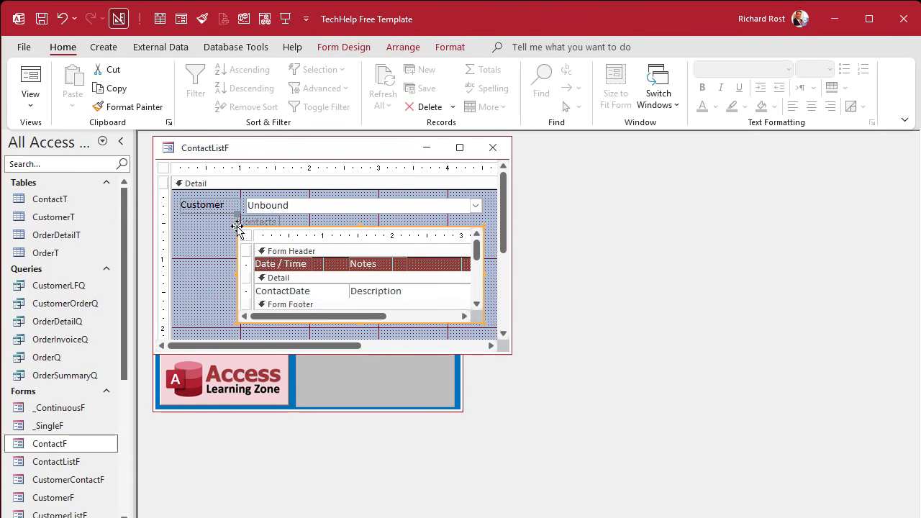
click(256, 221)
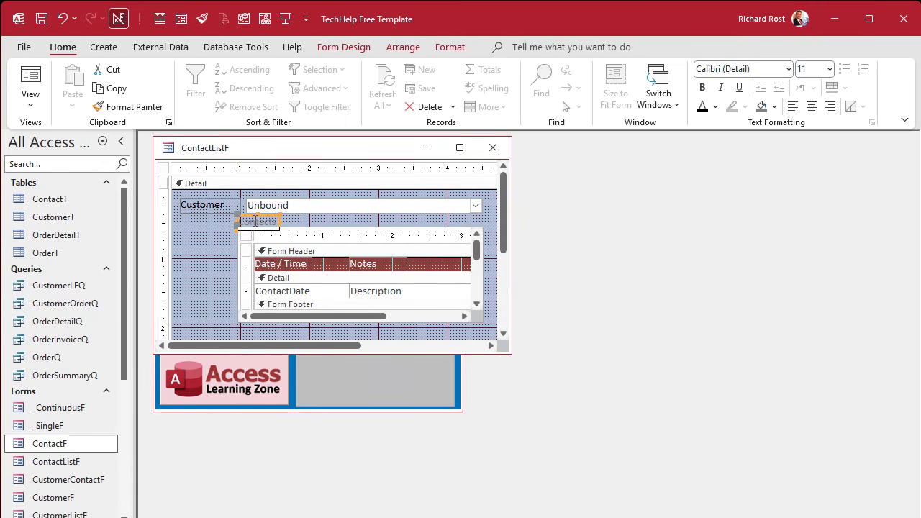
key(Delete)
Align the subform with the Customer label, enlarge it to the combo box's right edge, shorten the Detail section beneath it, and close ContactListF
drag(262, 233, 203, 223)
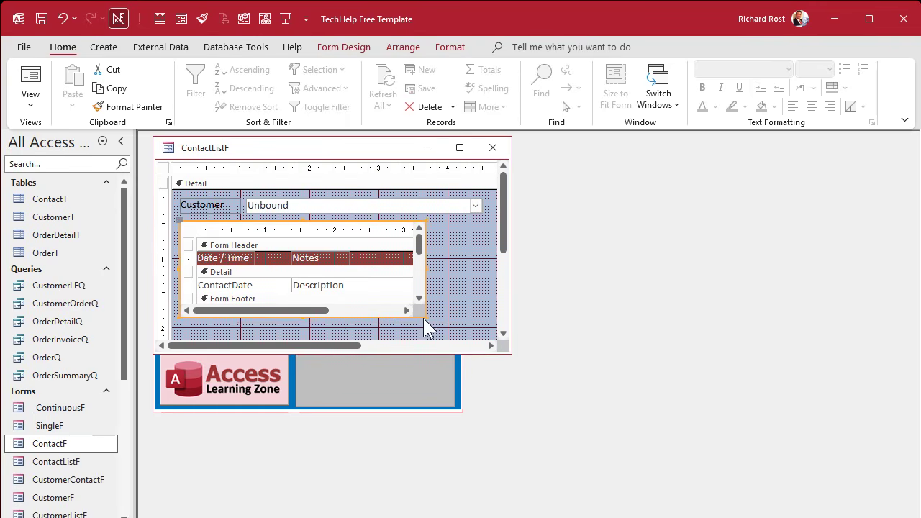
drag(423, 315, 477, 486)
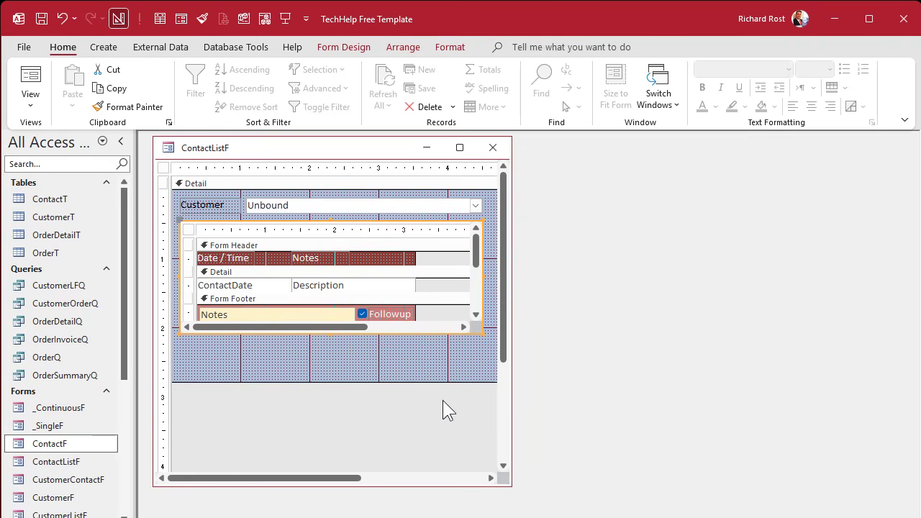
drag(441, 379, 442, 351)
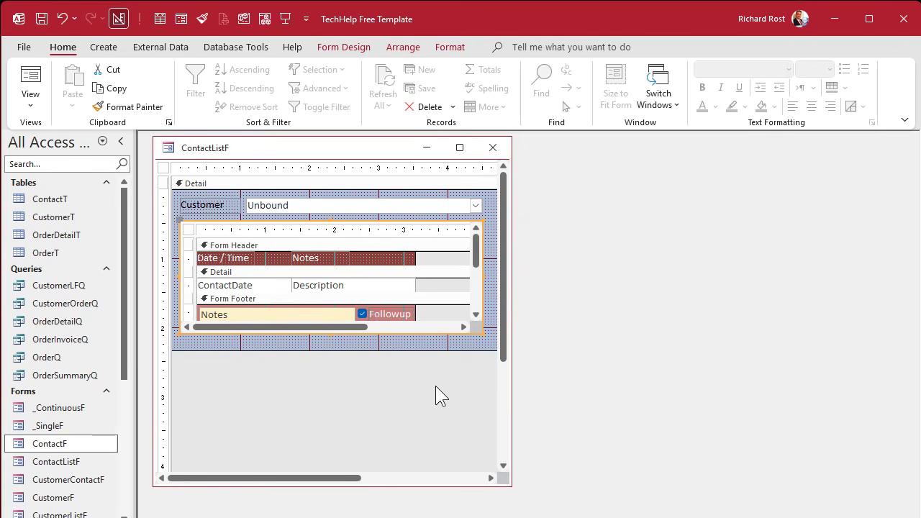
click(493, 147)
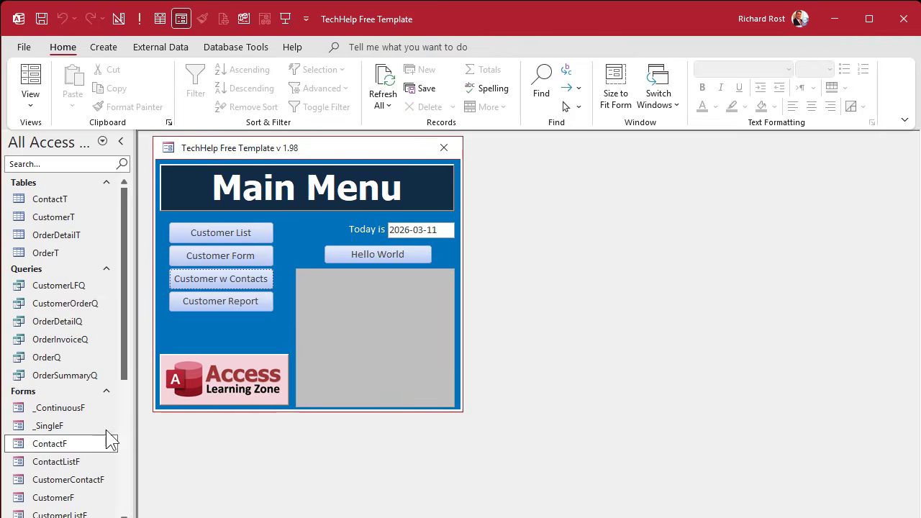
Reopen ContactListF, move its window partly clear of the Main Menu form, and switch it to Design View
double_click(67, 439)
click(759, 148)
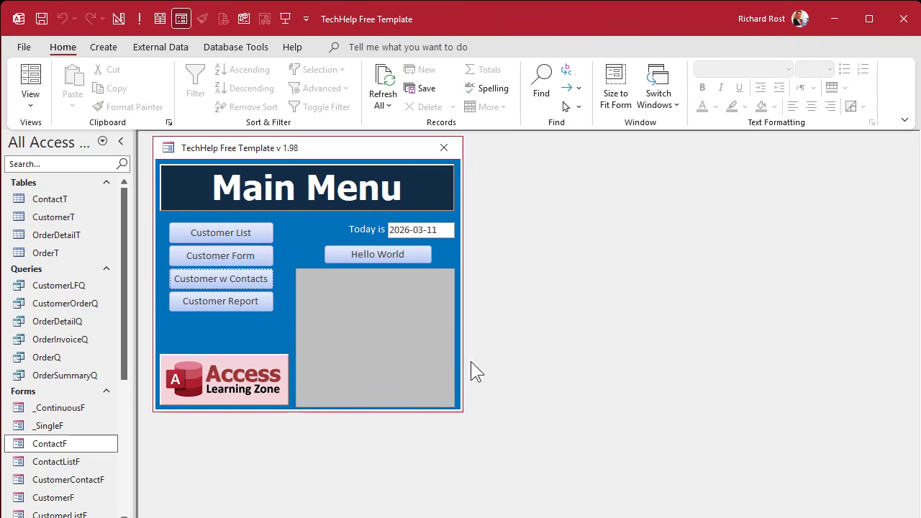
double_click(51, 463)
drag(317, 149, 513, 149)
right_click(513, 149)
click(560, 266)
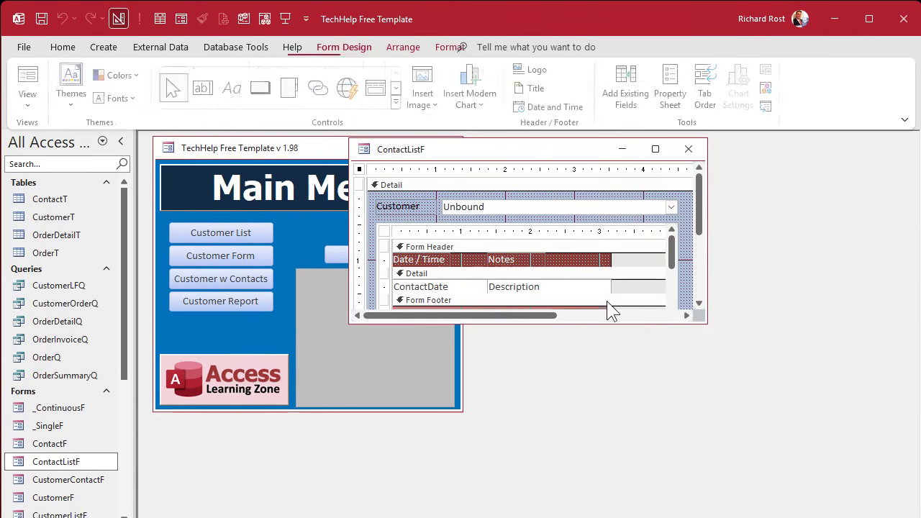
Lengthen the ContactListF window and Detail section, and extend the ContactF subform down to show its whole footer
drag(616, 324, 623, 489)
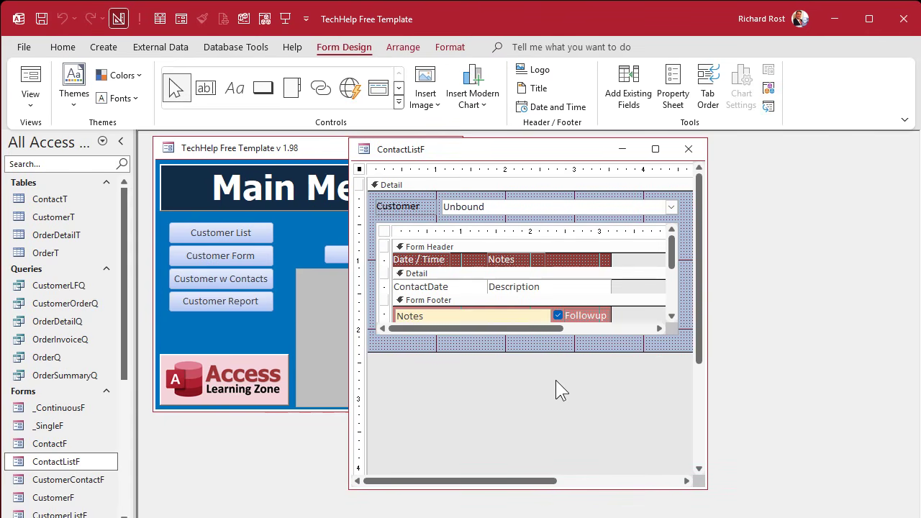
drag(546, 349, 547, 453)
click(549, 287)
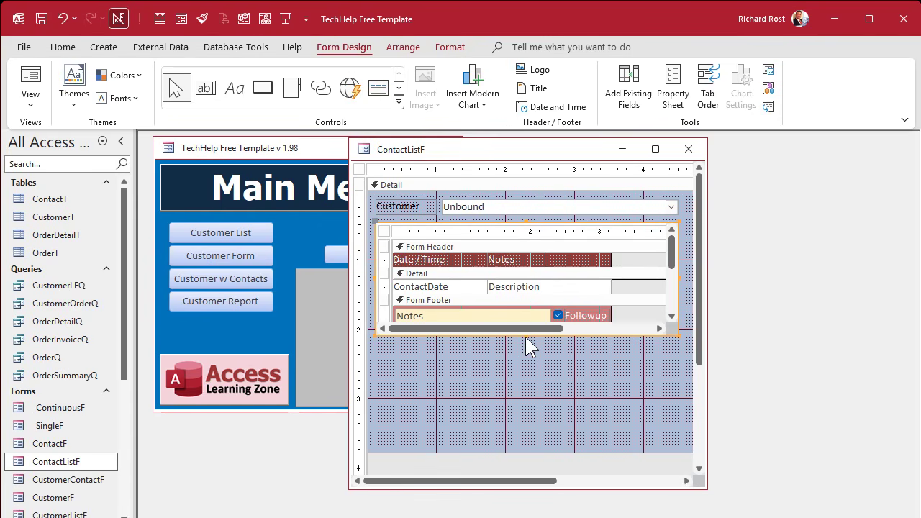
drag(526, 334, 536, 438)
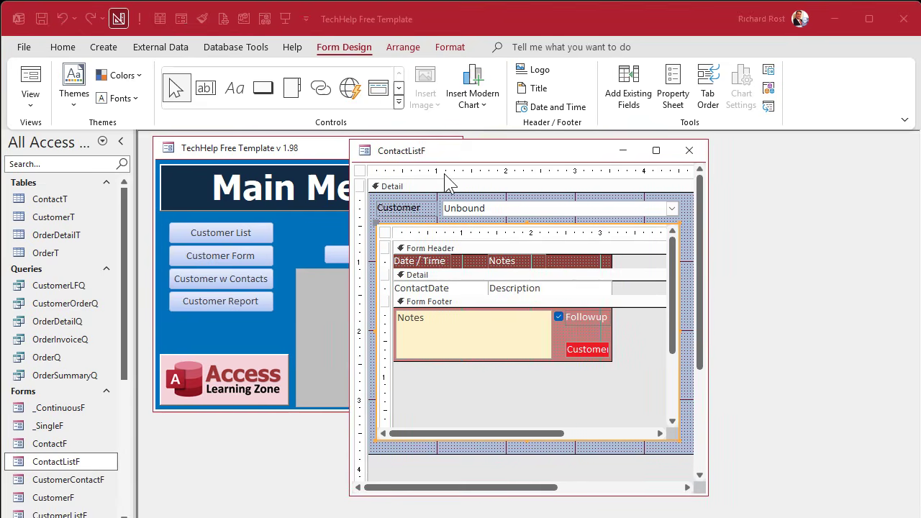
Set the subform's anchoring to Stretch Down and Across, and close ContactListF
click(410, 47)
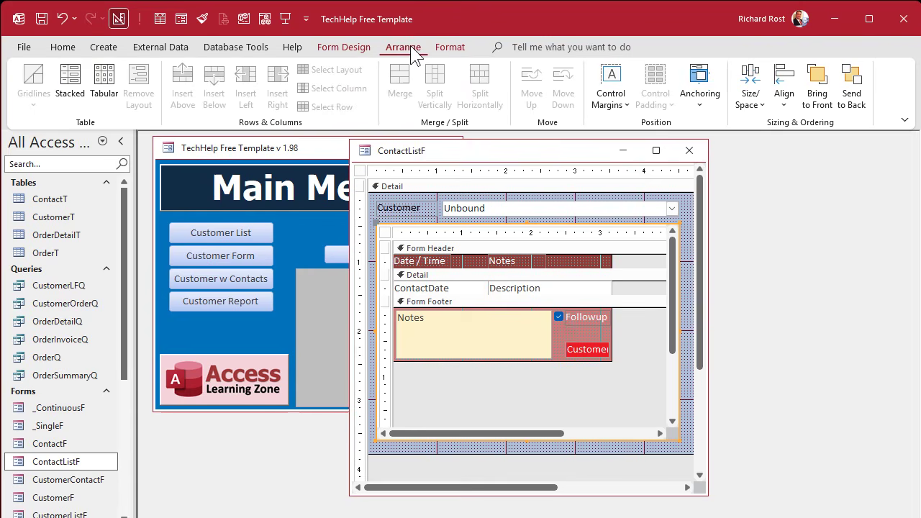
click(708, 95)
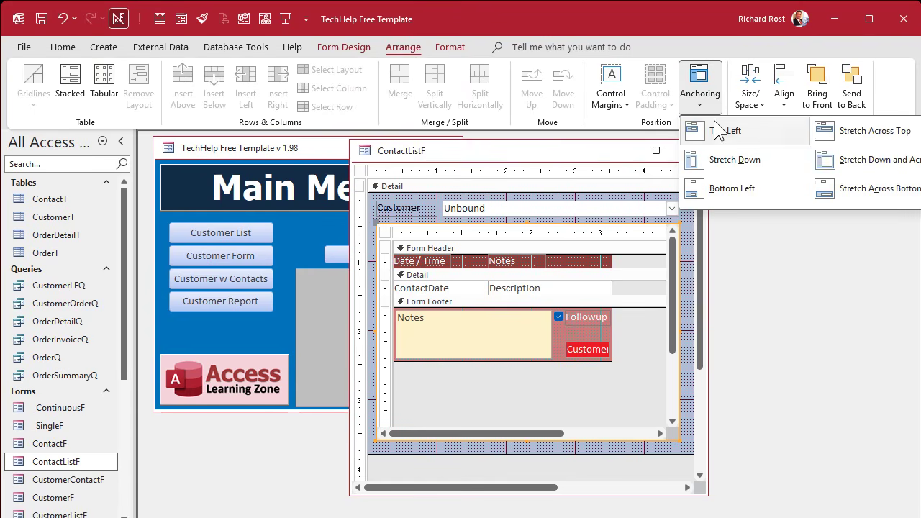
click(881, 171)
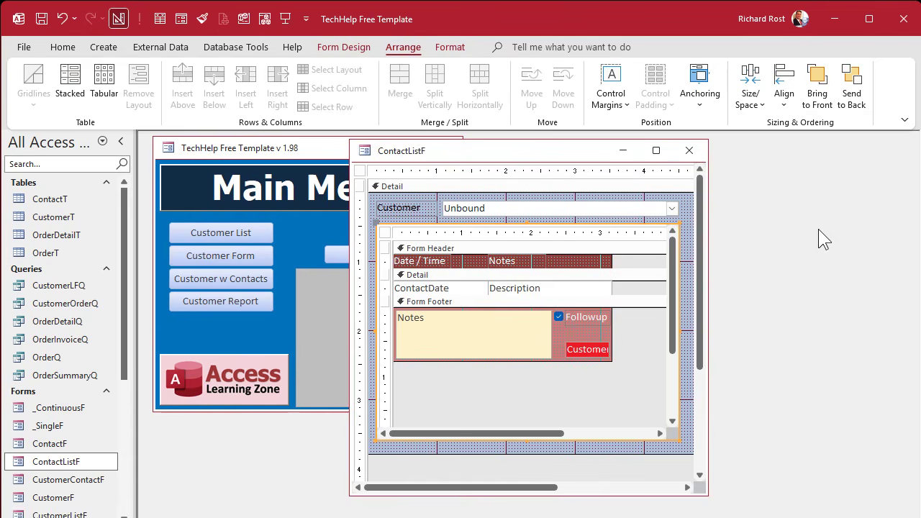
click(688, 150)
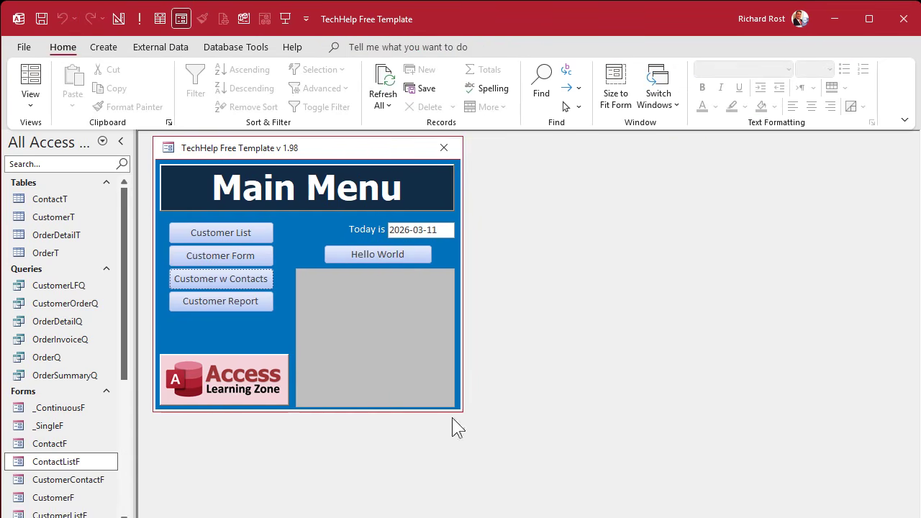
Reopen ContactListF and enlarge its window to test how the anchored subform resizes
double_click(73, 461)
drag(585, 426, 572, 483)
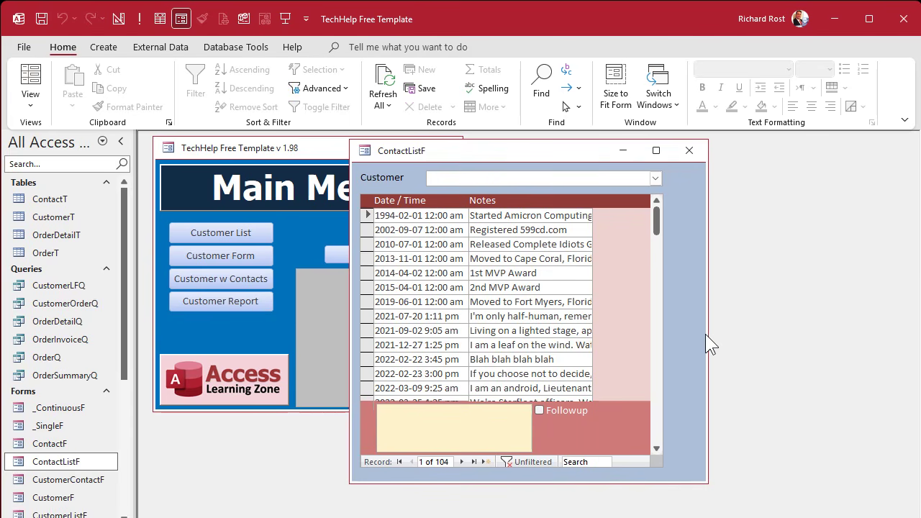
mouse_move(708, 334)
mouse_down()
mouse_move(808, 332)
mouse_move(718, 334)
mouse_up()
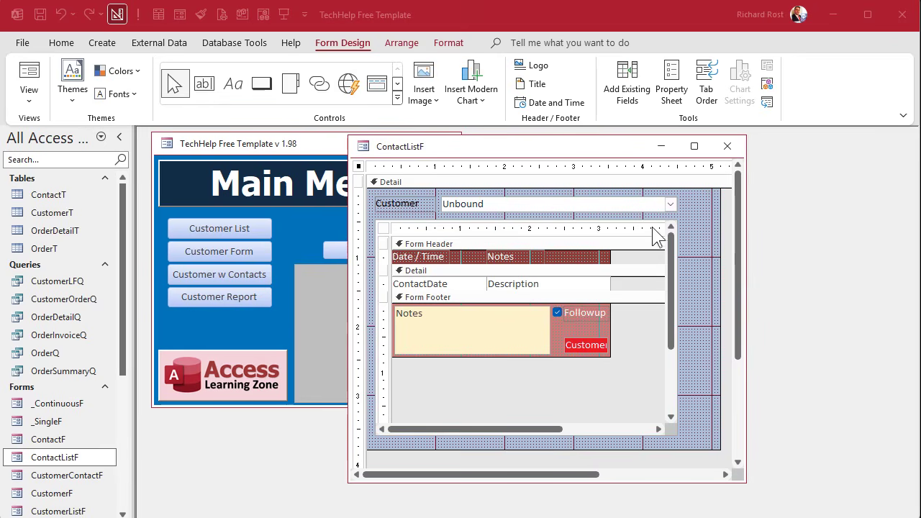
Rename the Customer combo box in ContactListF to CustomerCombo
double_click(480, 206)
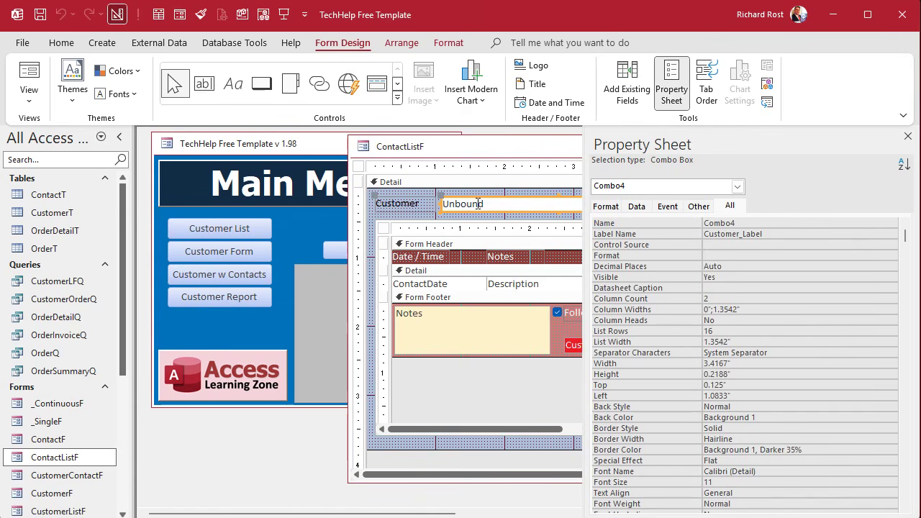
click(656, 226)
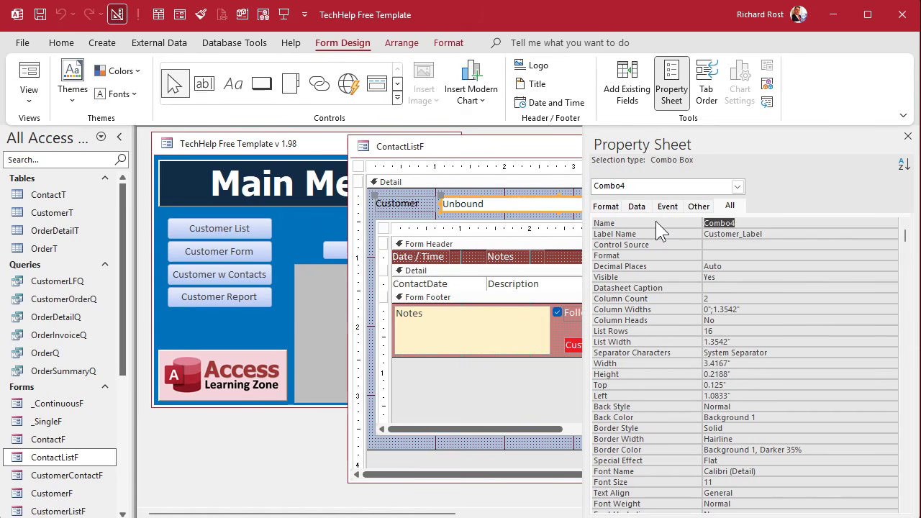
text(CustomerCombo)
key(Return)
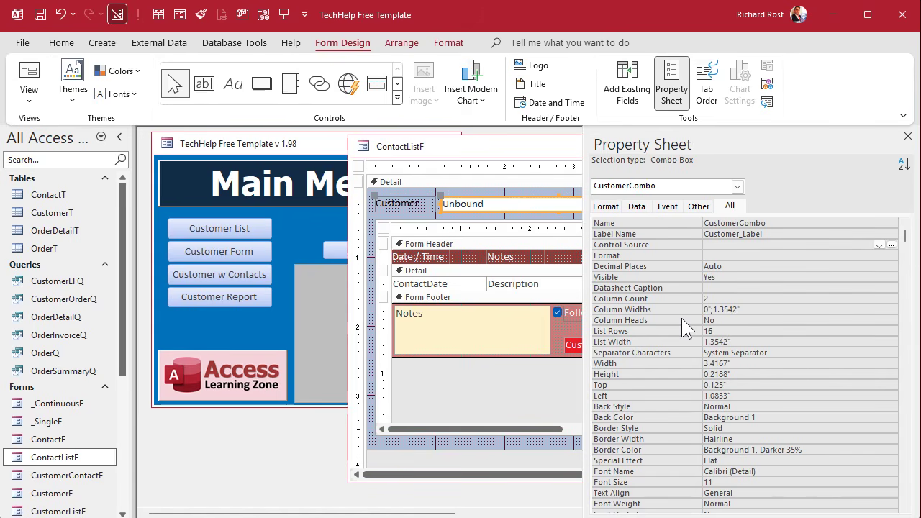
click(907, 136)
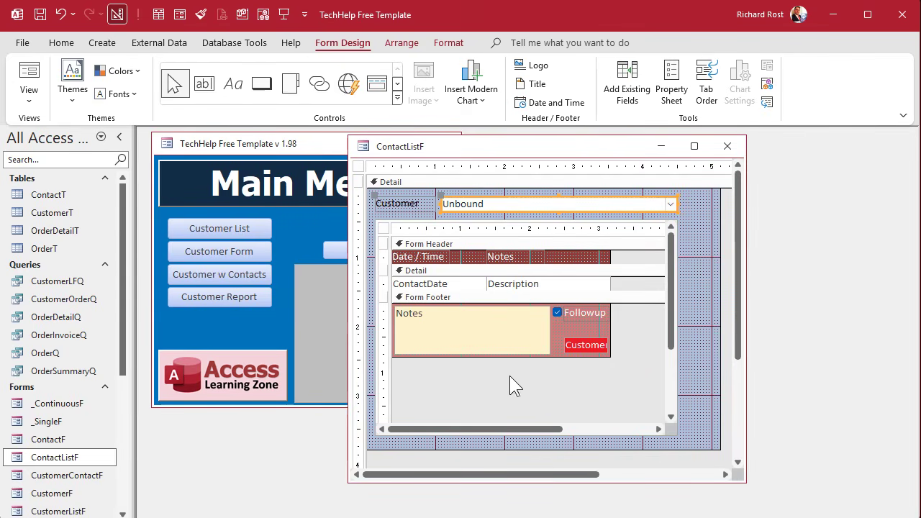
Link the Contacts subform with CustomerCombo as master field and CustomerID as child field, and close ContactListF
click(424, 224)
double_click(424, 223)
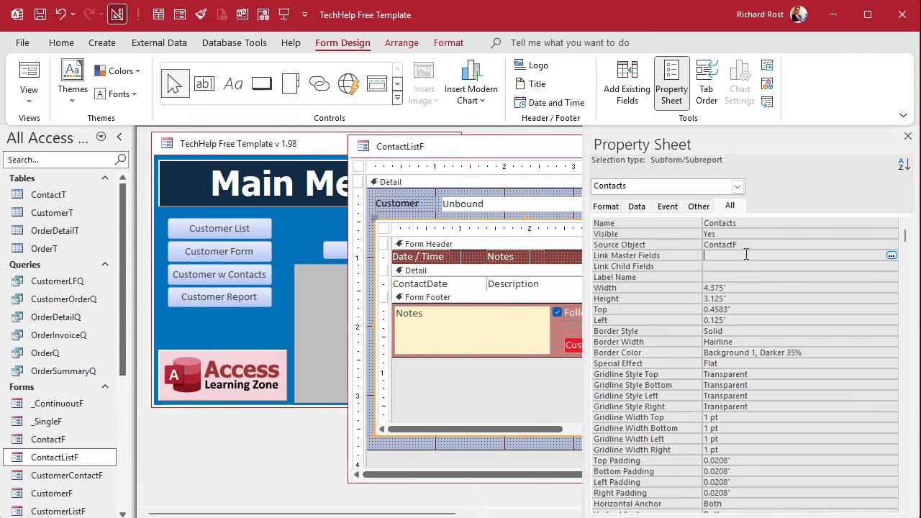
text(CustomerCombo)
key(Tab)
text(CustomerID)
click(906, 137)
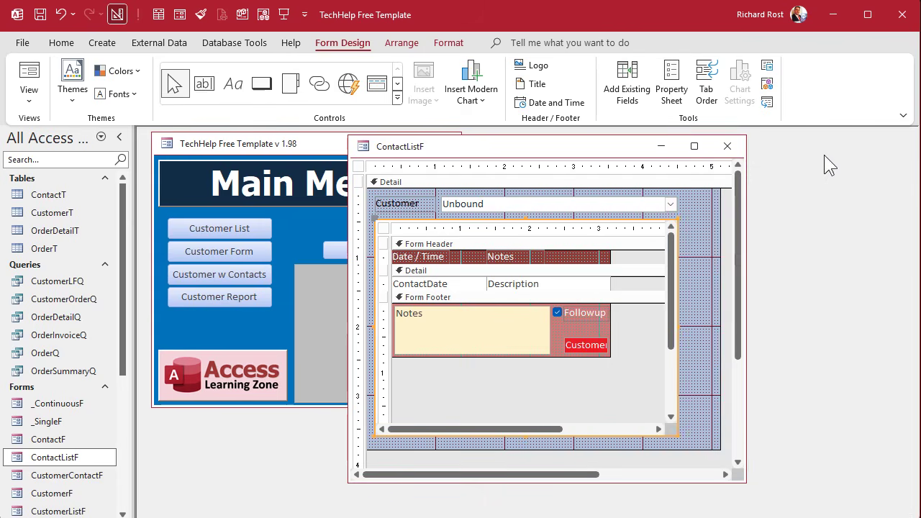
click(728, 147)
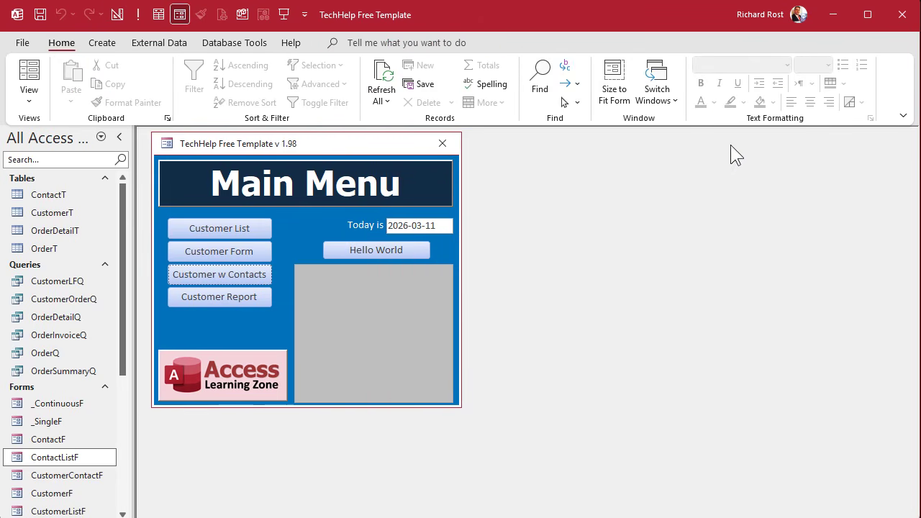
Test the linked subform by reopening ContactListF and choosing two different customers in the combo box, and close the form
double_click(57, 458)
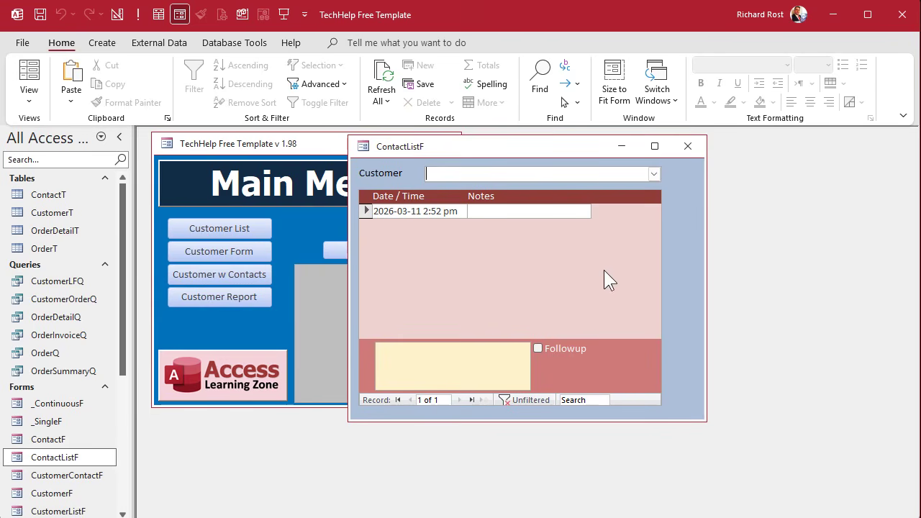
click(656, 175)
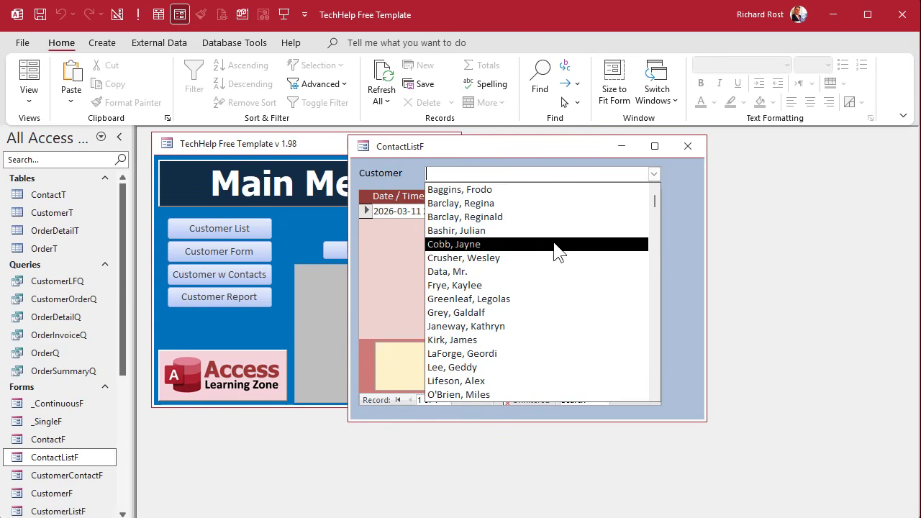
click(555, 243)
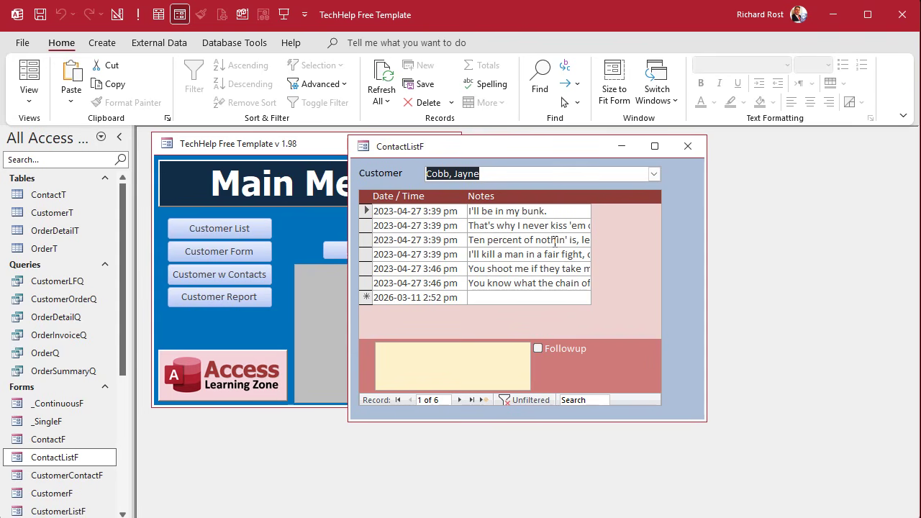
click(655, 175)
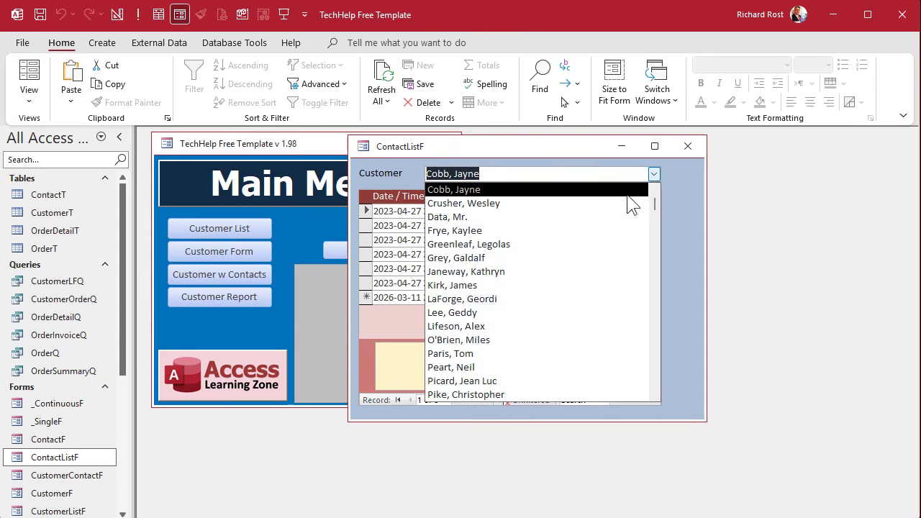
click(529, 312)
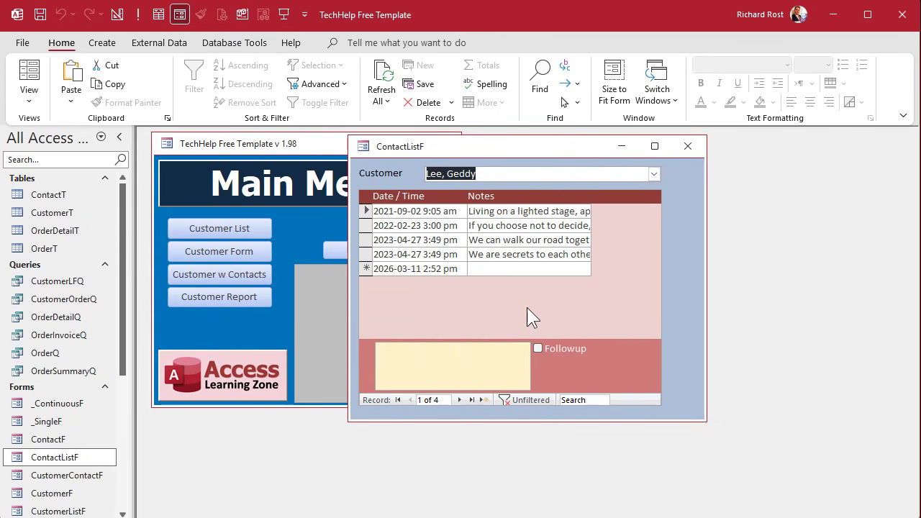
click(687, 146)
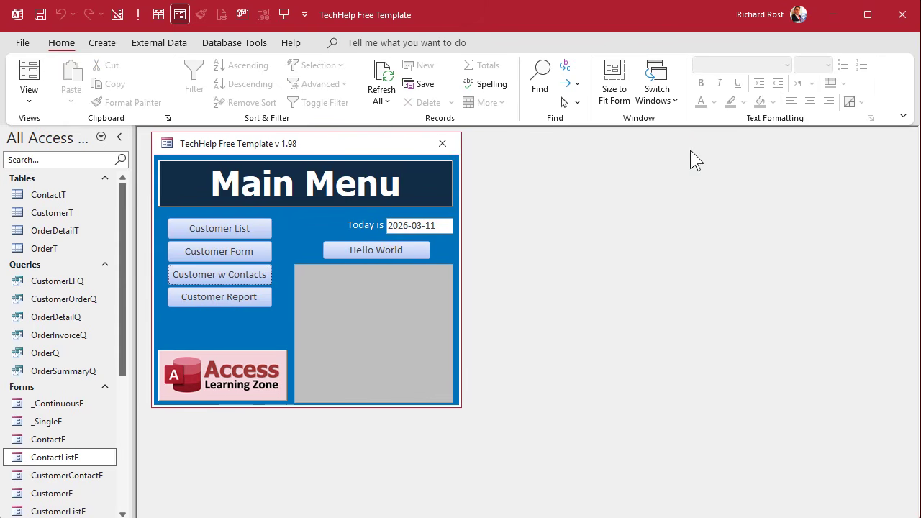
Reopen ContactListF in Design View, clear the Contacts subform's Link Master Fields and Link Child Fields, and close the form
double_click(68, 456)
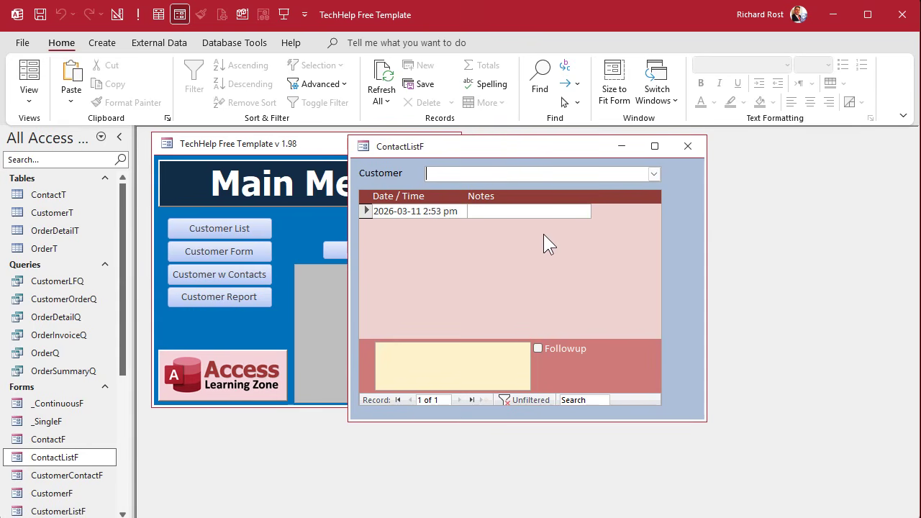
right_click(536, 146)
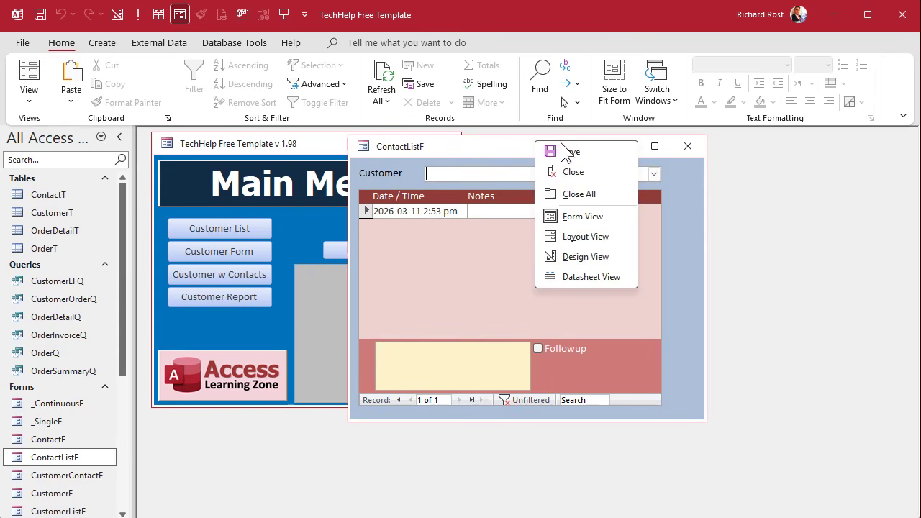
click(561, 255)
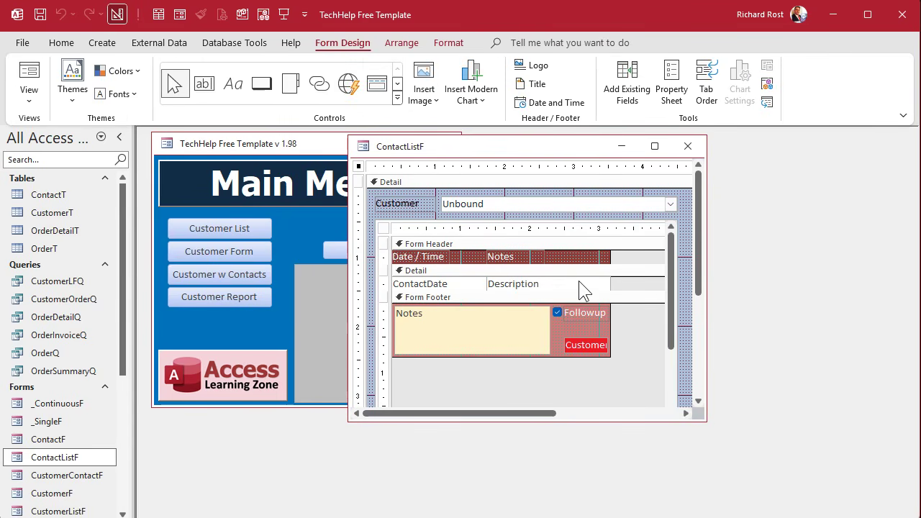
double_click(394, 221)
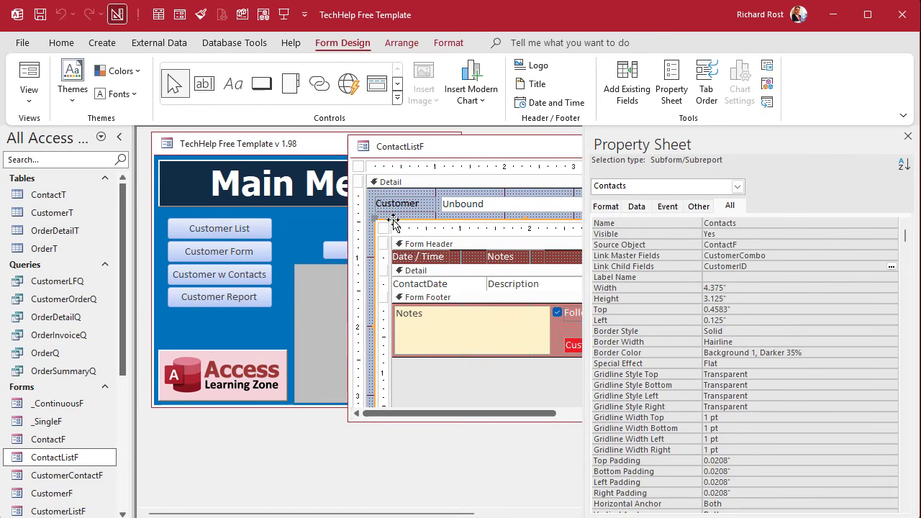
click(677, 255)
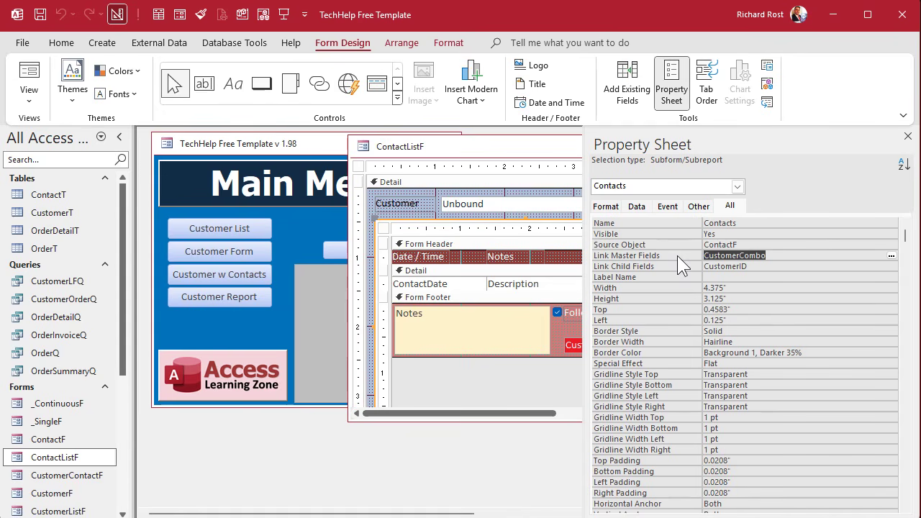
key(Delete)
click(674, 265)
key(Delete)
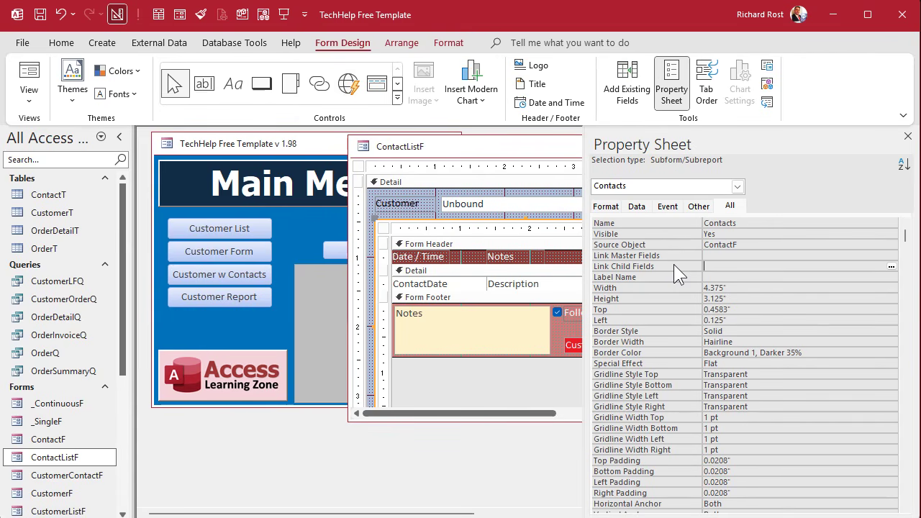
click(908, 138)
click(689, 208)
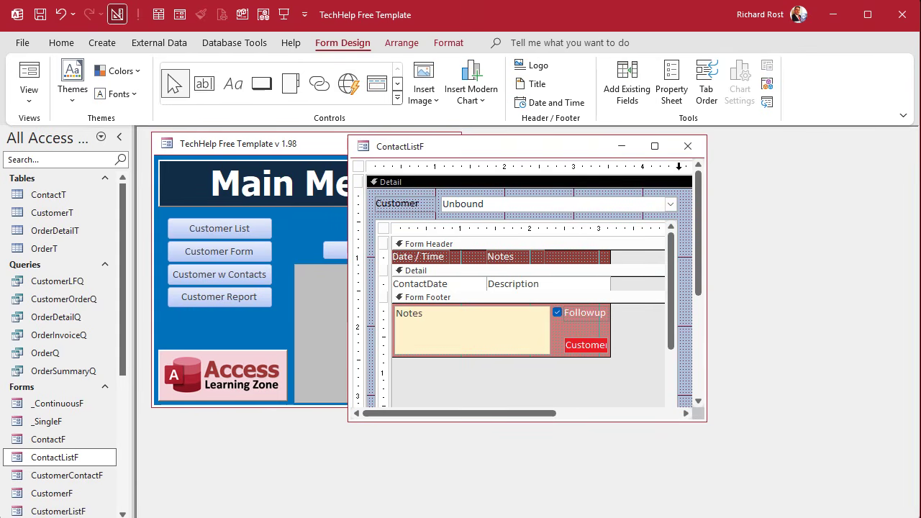
click(687, 146)
Reopen ContactListF and sort the subform's contacts by Date / Time in descending order
double_click(72, 458)
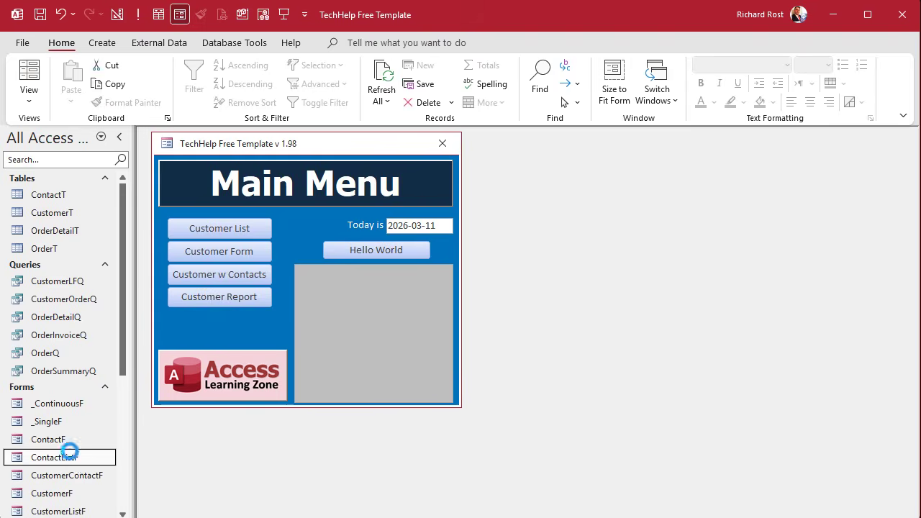
right_click(421, 252)
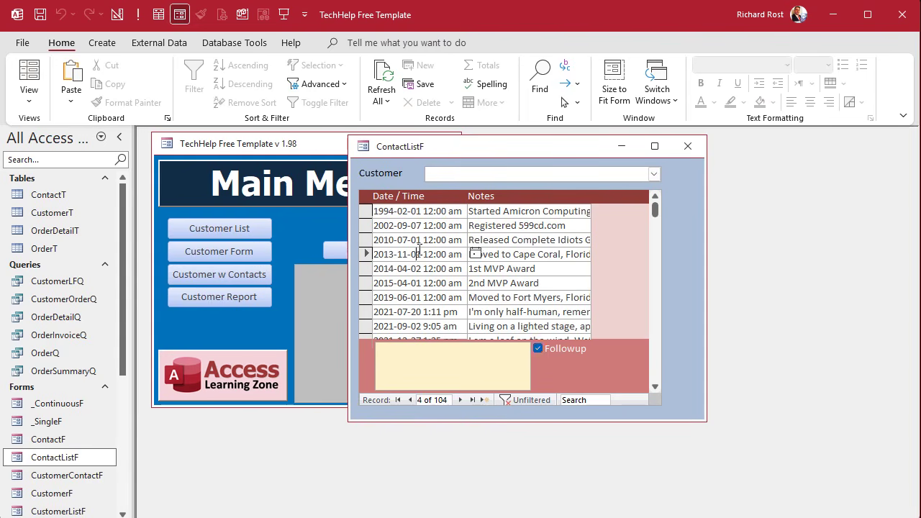
click(431, 408)
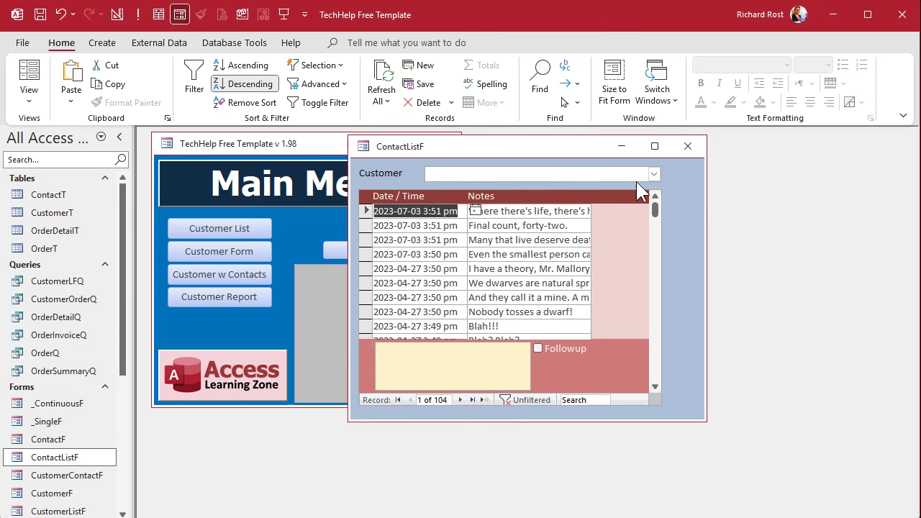
Check the unlinked subform by choosing a customer in the combo box, and switch ContactListF to Design View
click(655, 173)
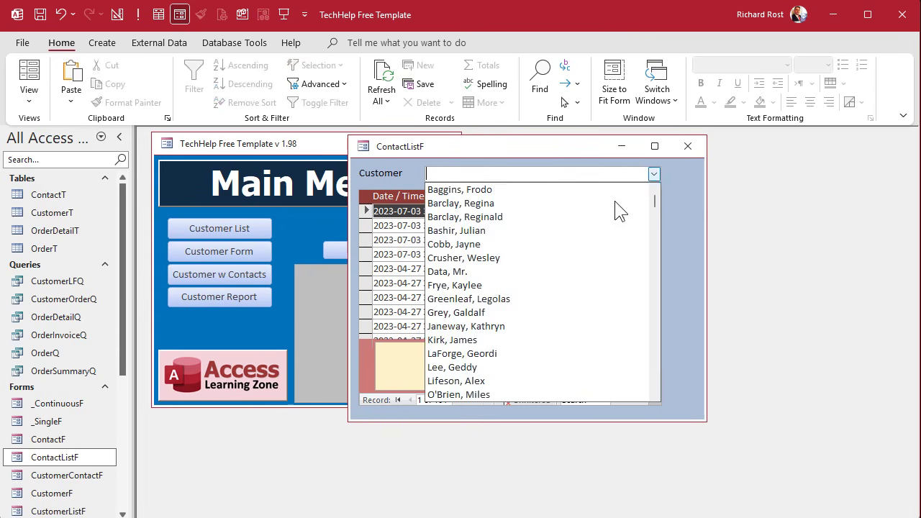
click(553, 268)
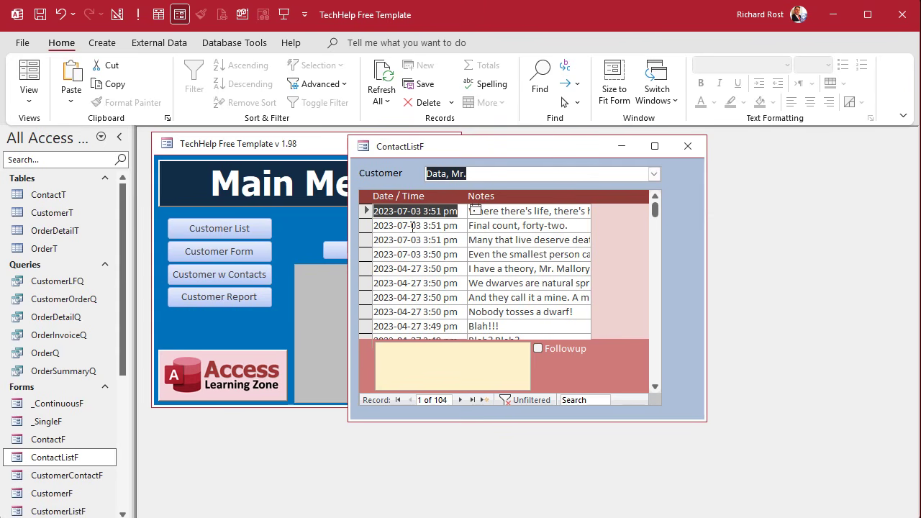
right_click(493, 146)
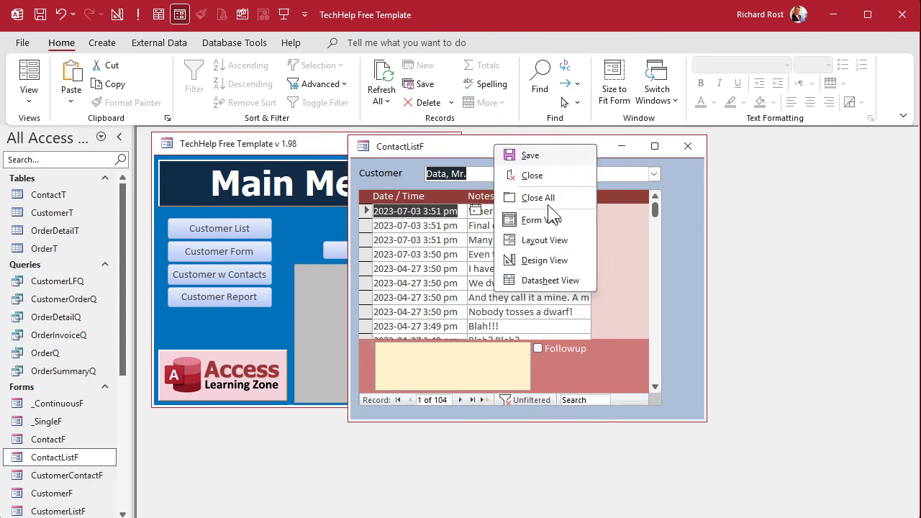
click(543, 260)
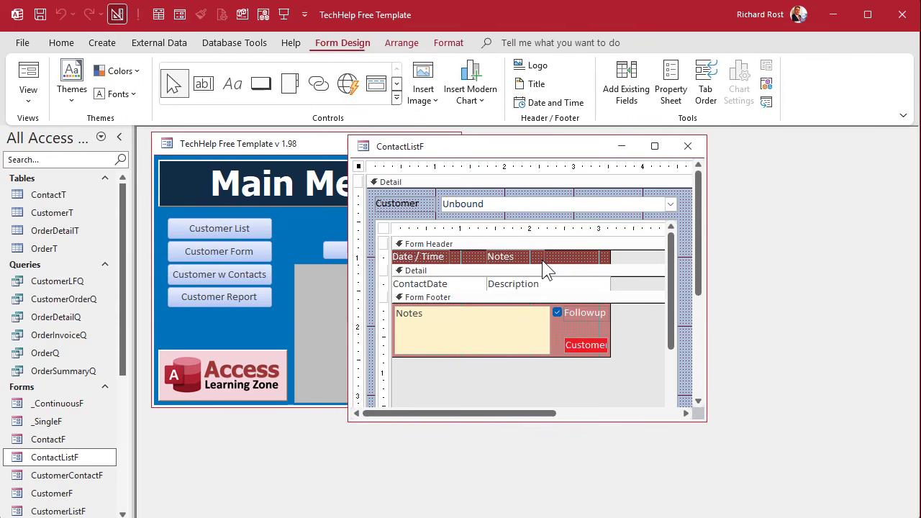
Create an After Update event procedure for CustomerCombo and prepare an indented line between blank lines in its body
double_click(501, 204)
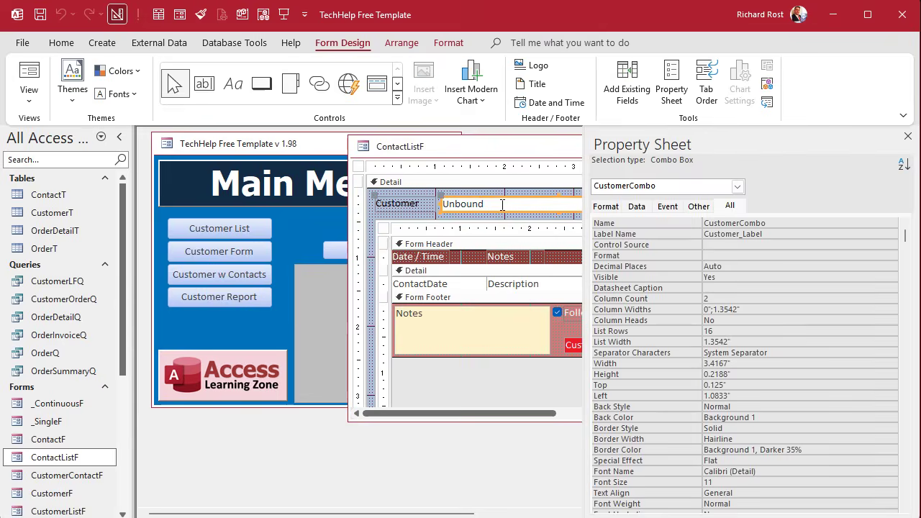
click(668, 207)
click(630, 244)
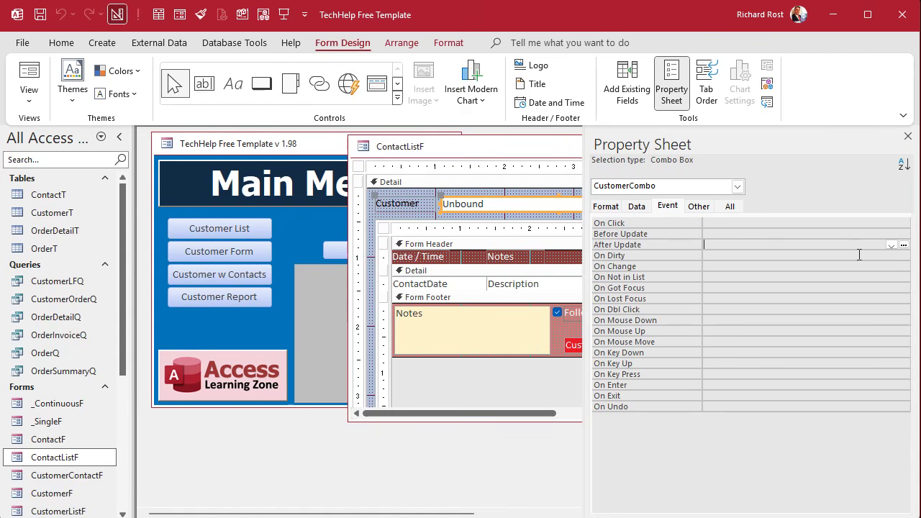
click(903, 246)
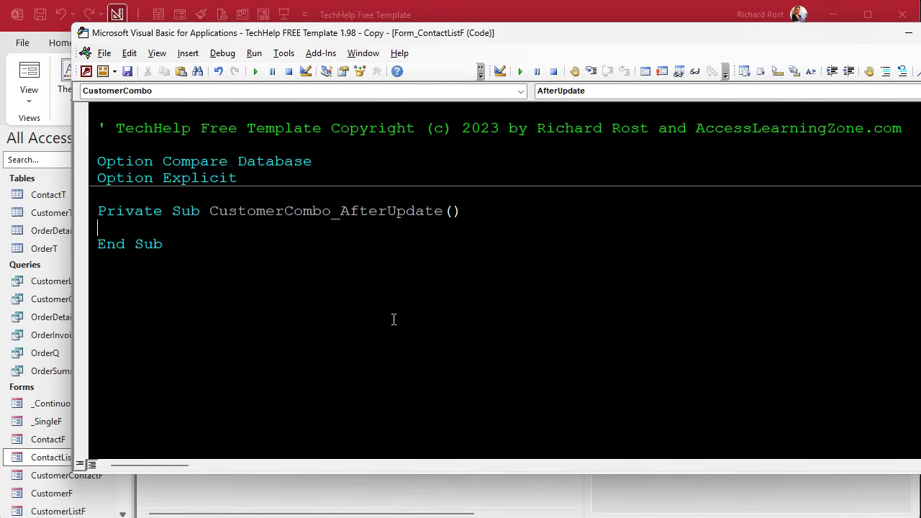
key(Return)
key(Return)
key(Return)
key(Up)
key(Up)
key(Tab)
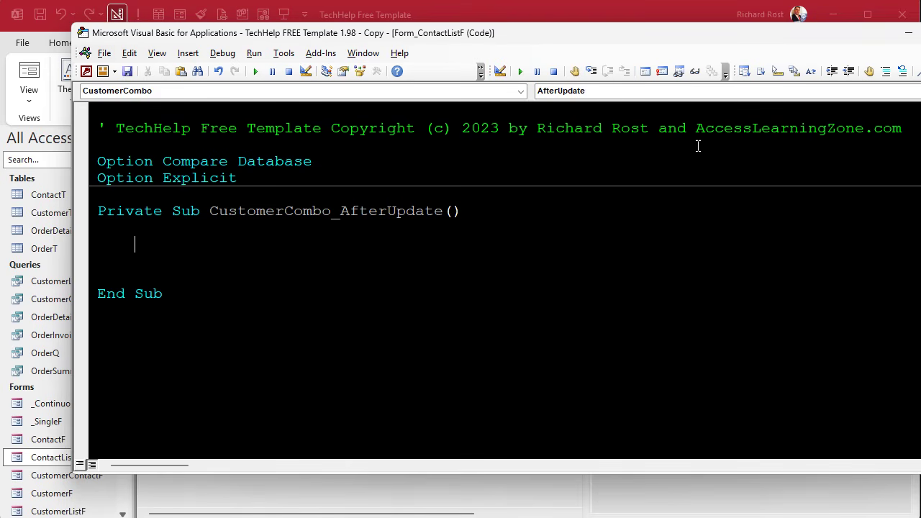
Return to the ContactListF design in Access and rename the Contacts subform control as ContactF
click(647, 11)
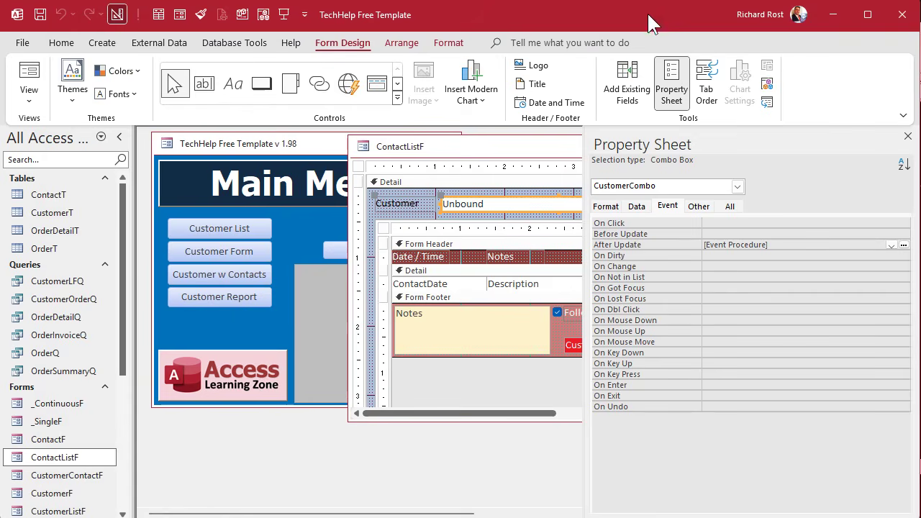
click(415, 226)
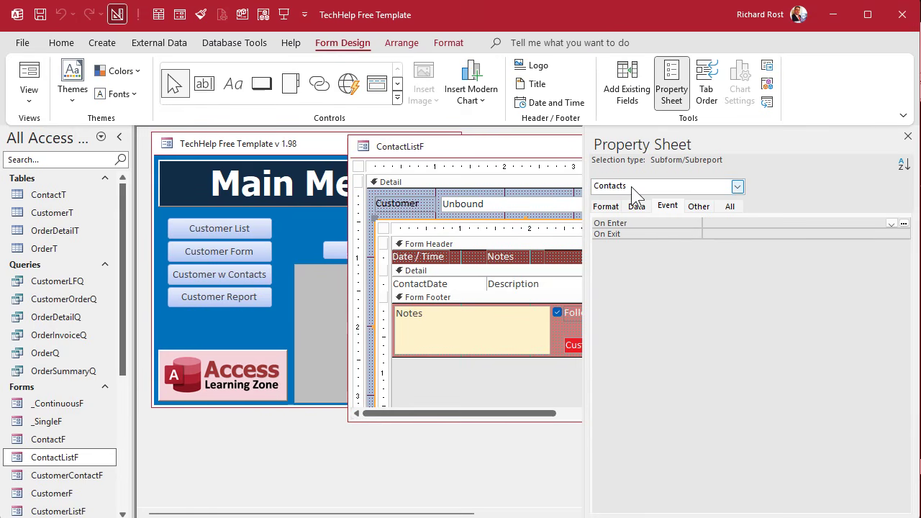
click(728, 207)
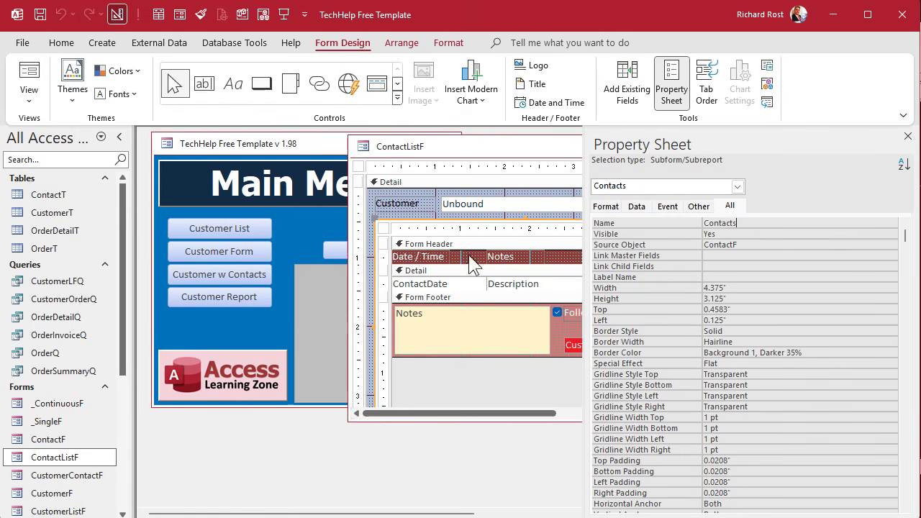
click(383, 228)
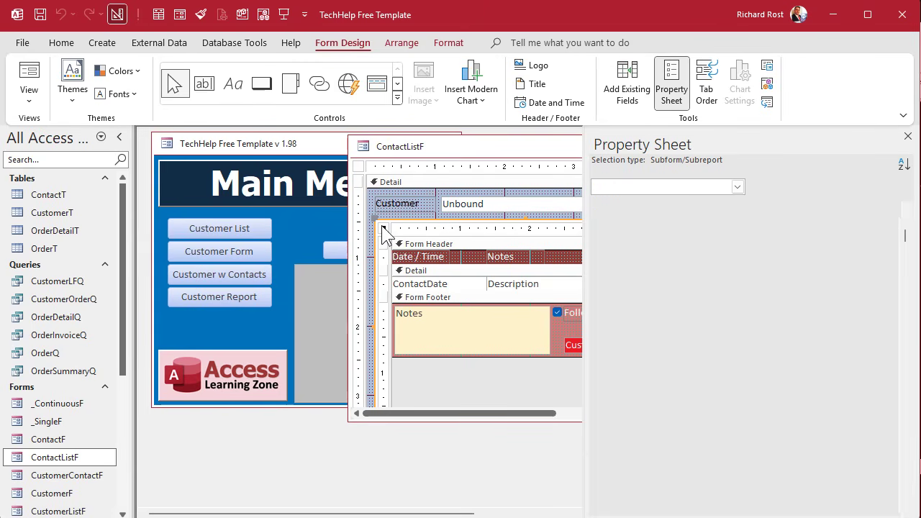
click(604, 207)
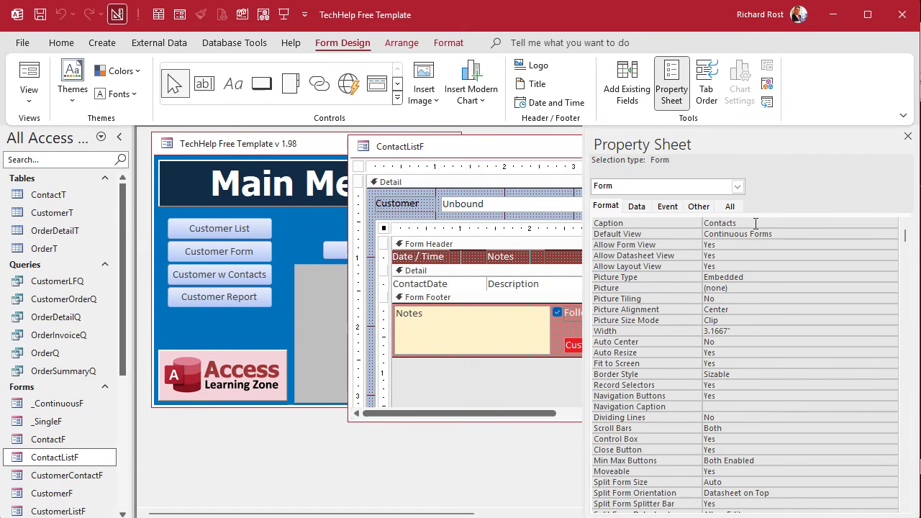
click(422, 218)
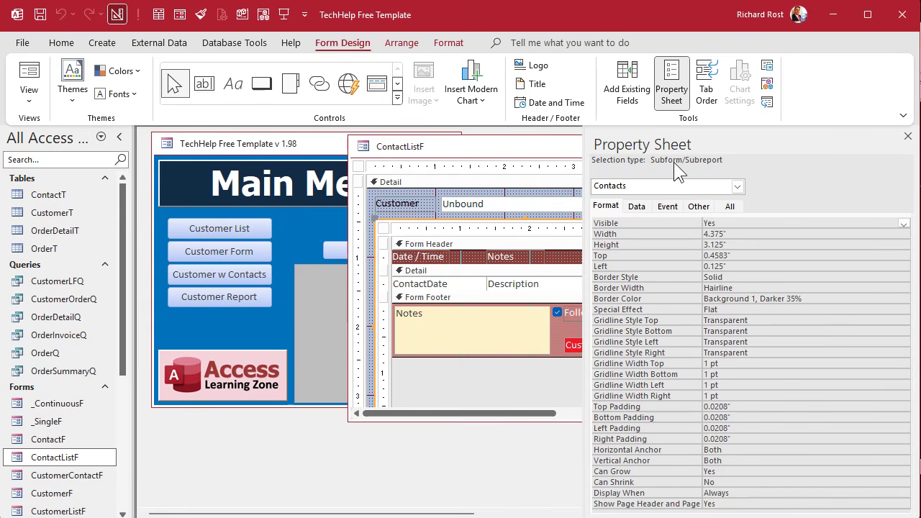
click(736, 208)
click(744, 220)
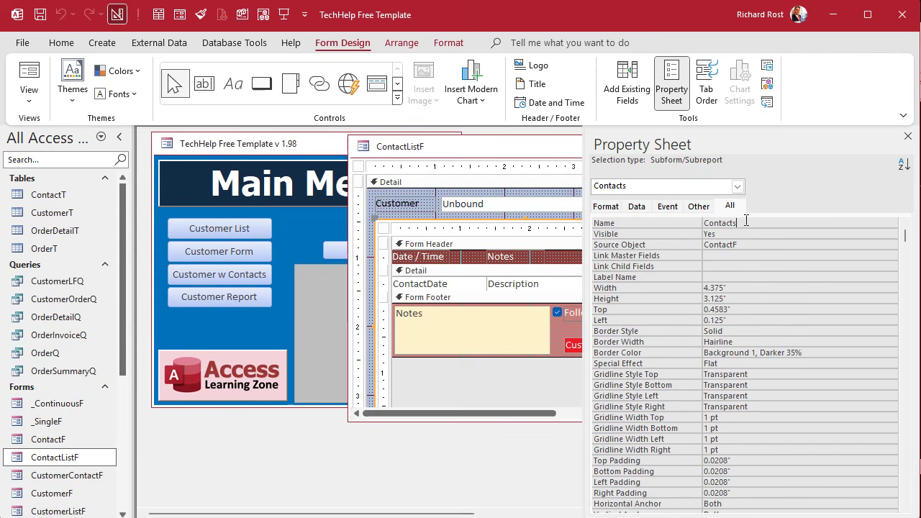
key(BackSpace)
text(F)
key(Return)
In the CustomerCombo_AfterUpdate procedure in the VBA editor, add the line ContactF.Form.Filter = "CustomerID=" & CustomerCombo
key(alt+Tab)
click(243, 243)
text(ContactF)
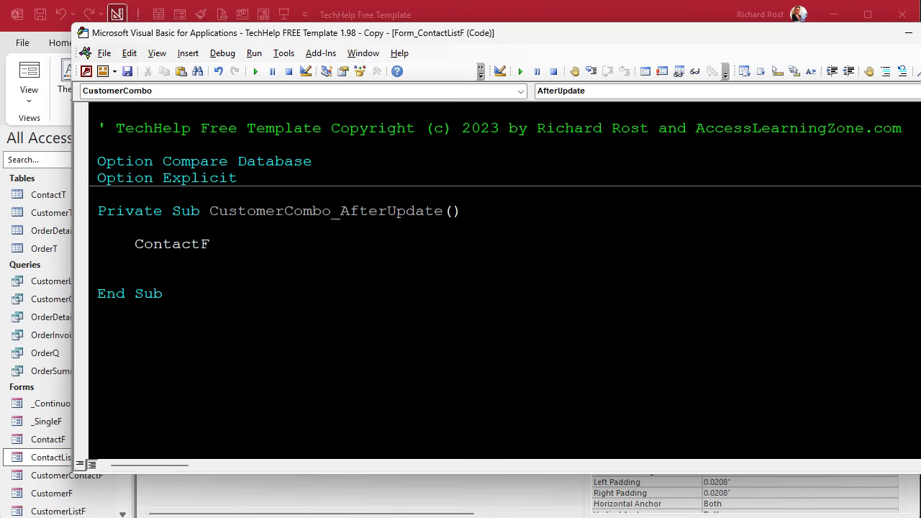
text(.Form)
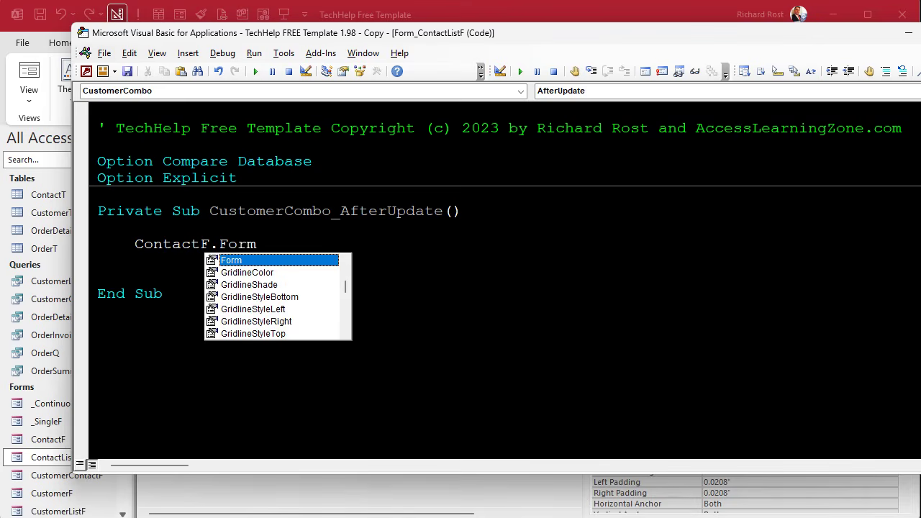
text(.)
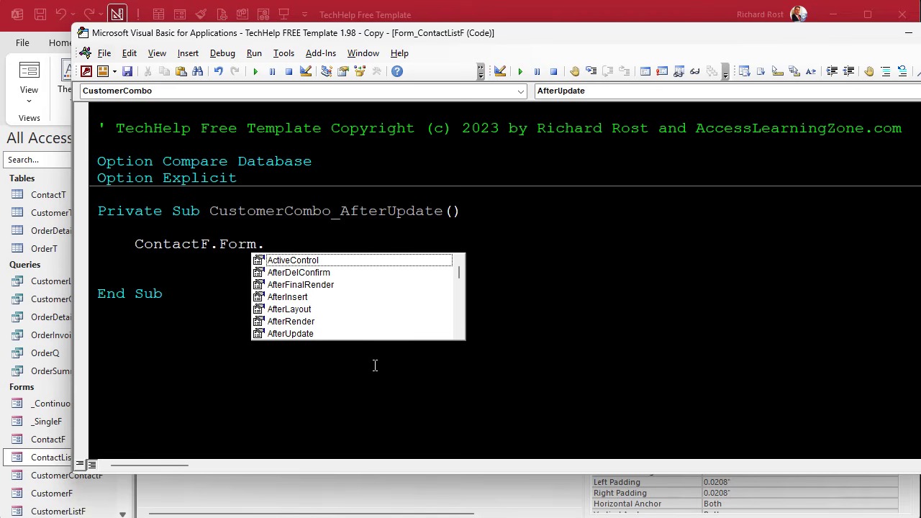
text(Filter)
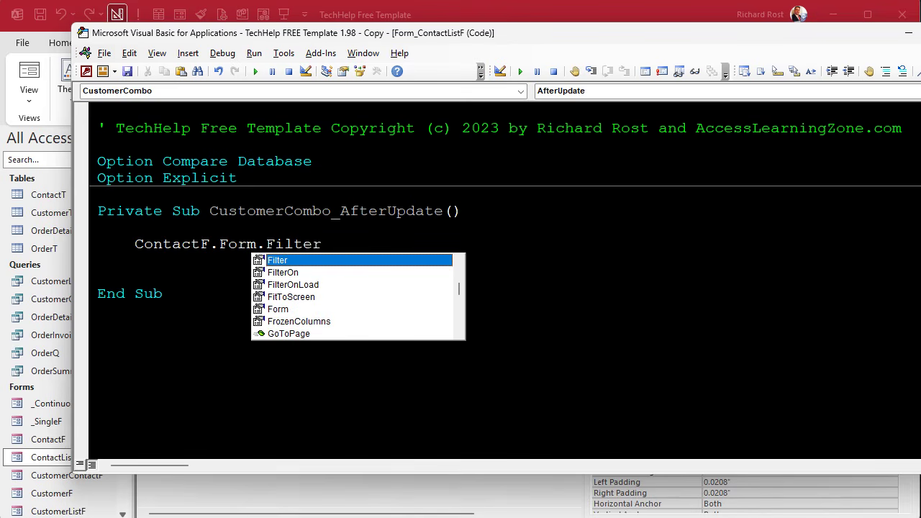
text( = )
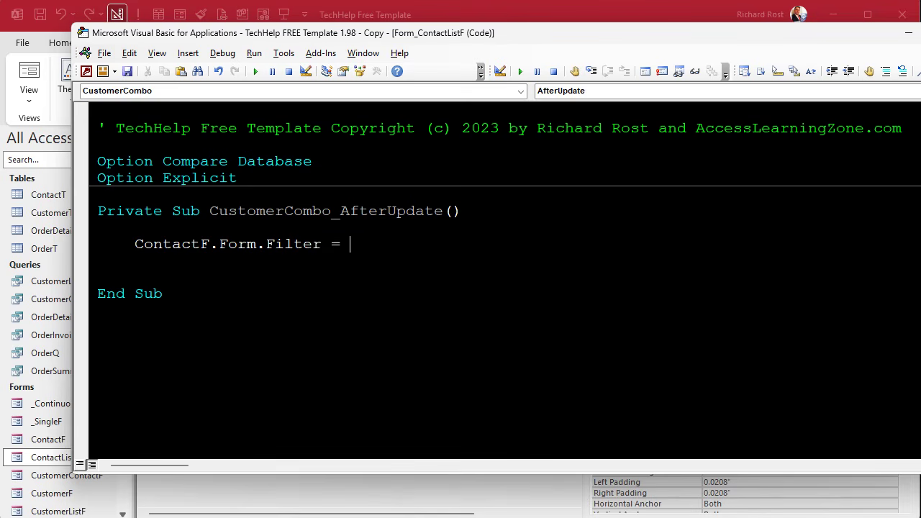
text("CustomerID=)
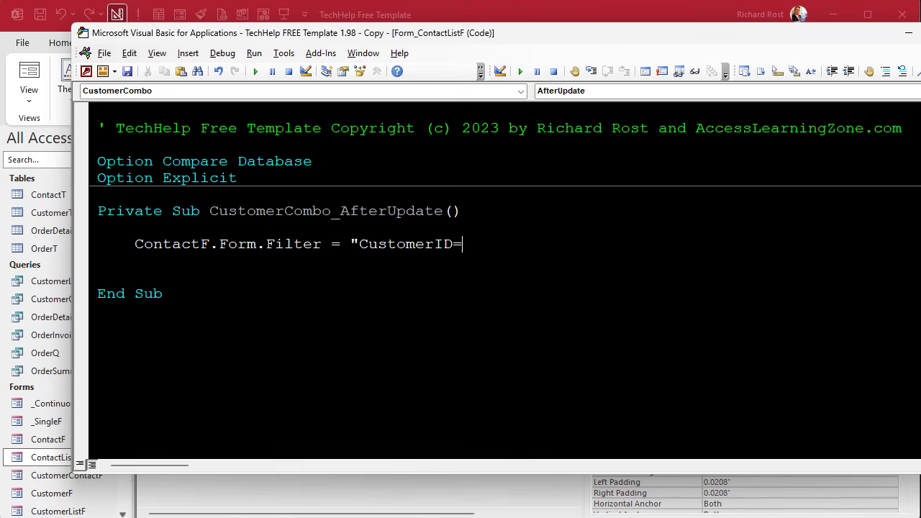
text(" & CustomerCombo)
key(Return)
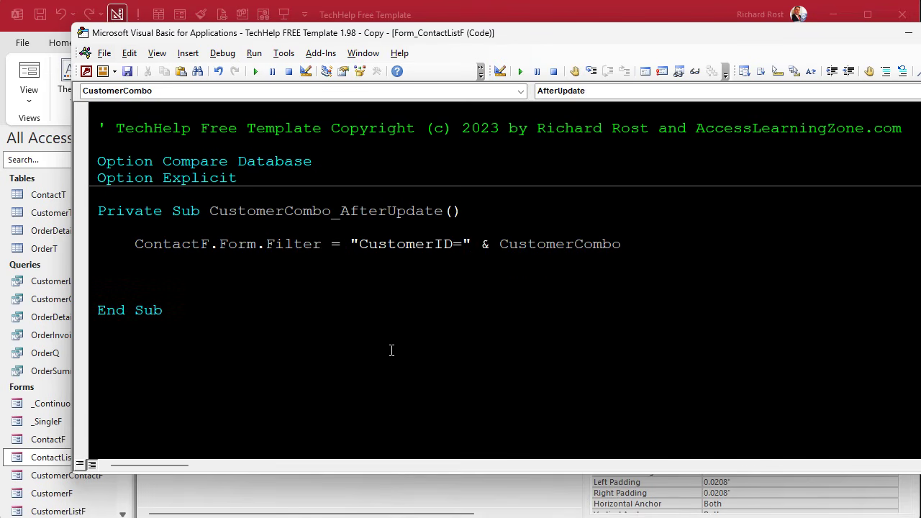
double_click(301, 244)
double_click(237, 244)
double_click(180, 244)
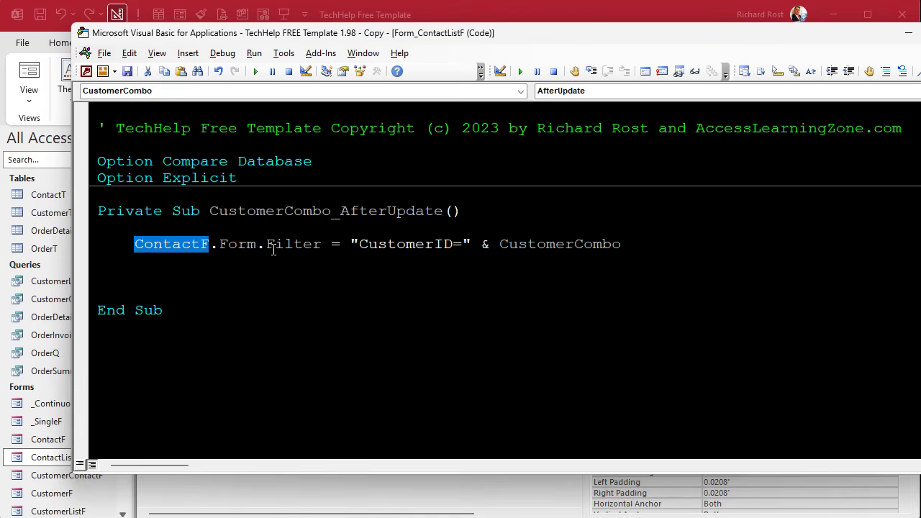
drag(359, 244, 463, 244)
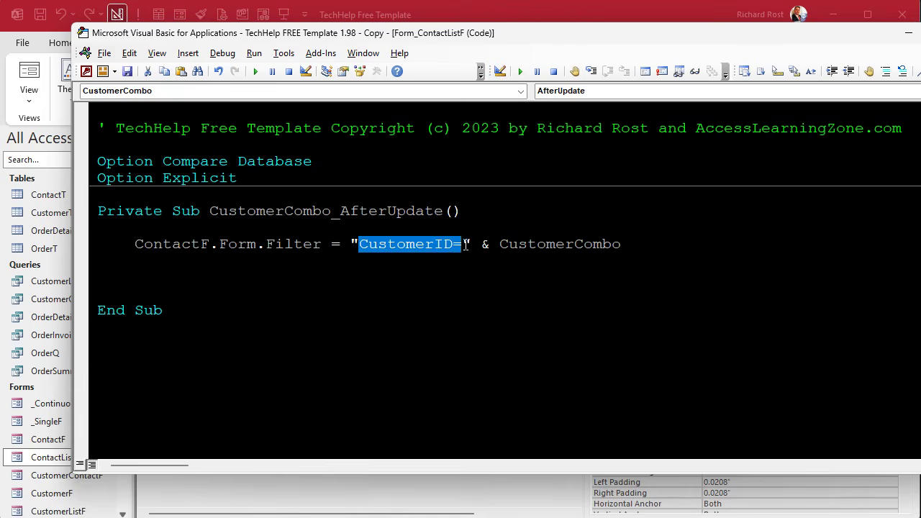
double_click(554, 244)
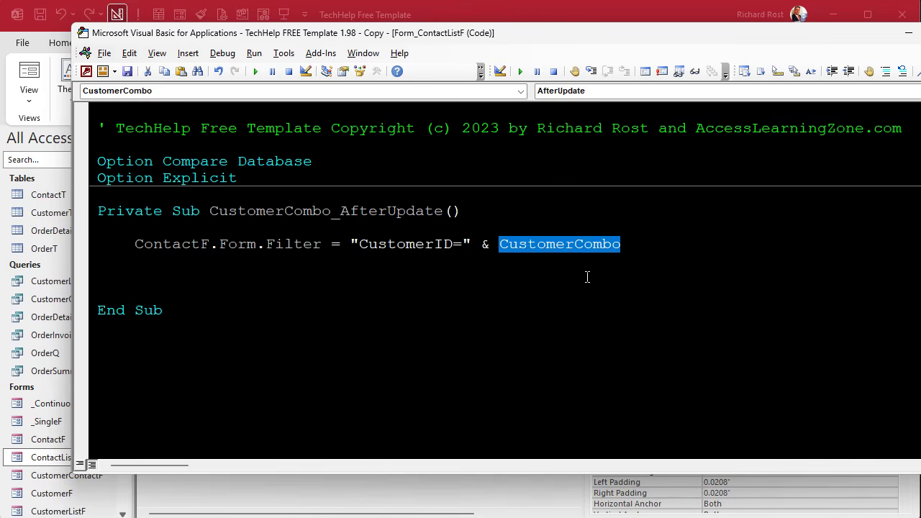
Add ContactF.Form.FilterOn = True below the filter line, tidy the blank lines, and compile the code
click(488, 260)
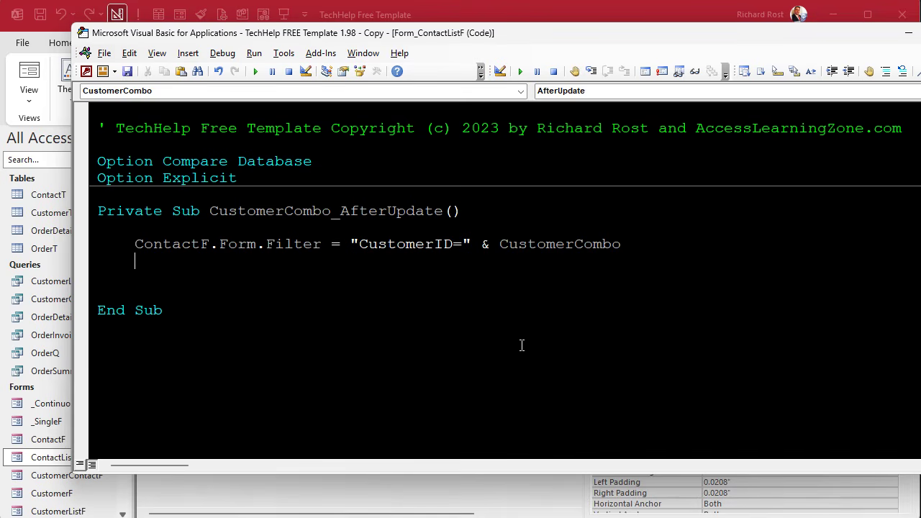
text(ContactF.Form.FilterOn = True)
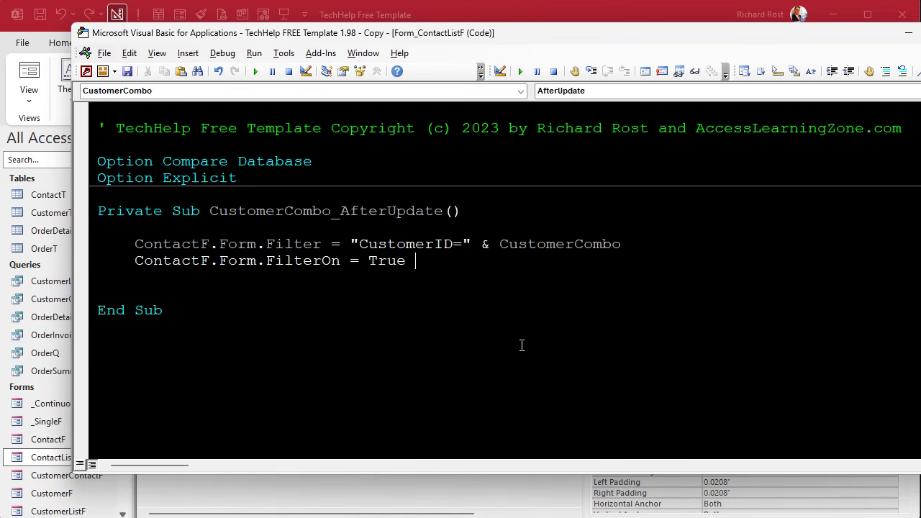
key(Down)
key(BackSpace)
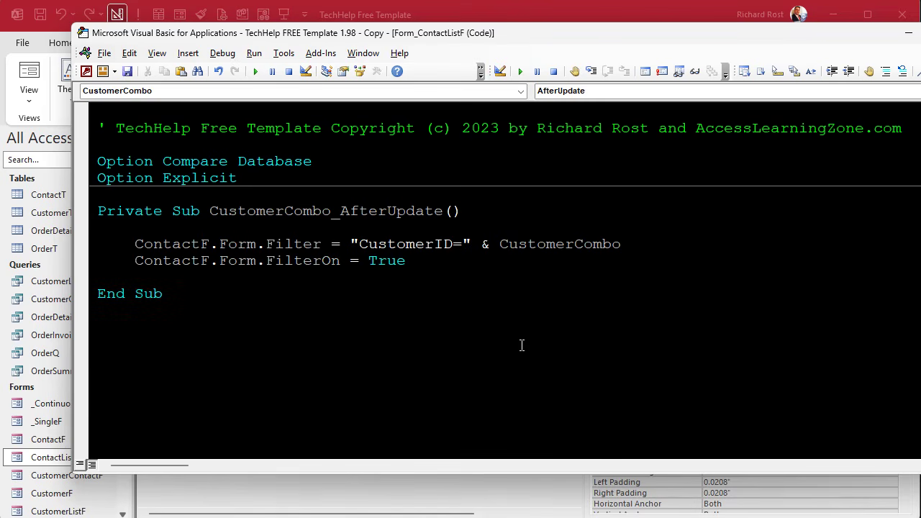
click(222, 53)
click(229, 70)
Return to the form design in Access and close the property sheet and ContactListF
key(alt+F11)
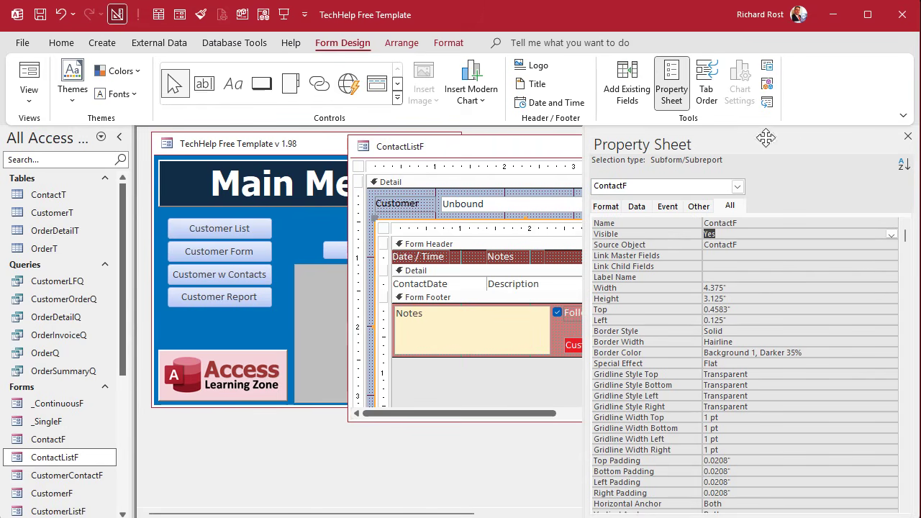
click(908, 142)
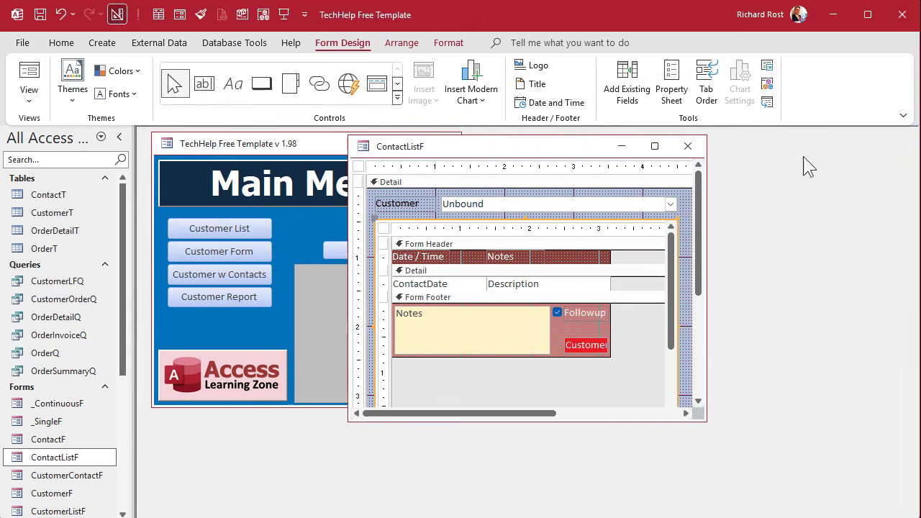
click(689, 146)
Test the filter code by reopening ContactListF and choosing two different customers in the combo box
double_click(60, 463)
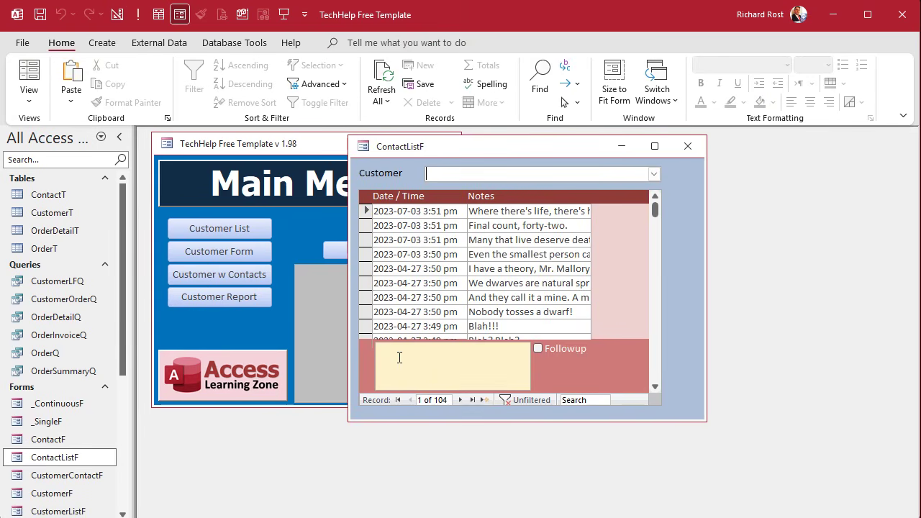
click(654, 173)
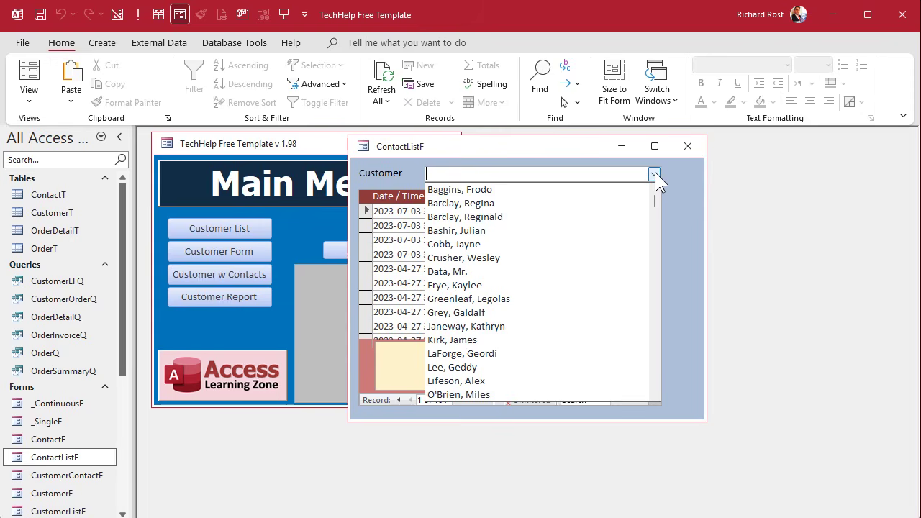
click(544, 244)
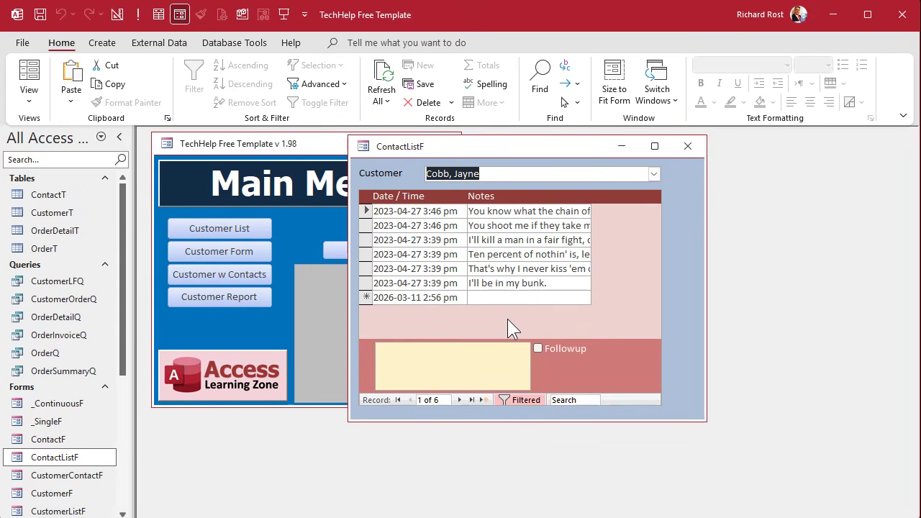
click(654, 174)
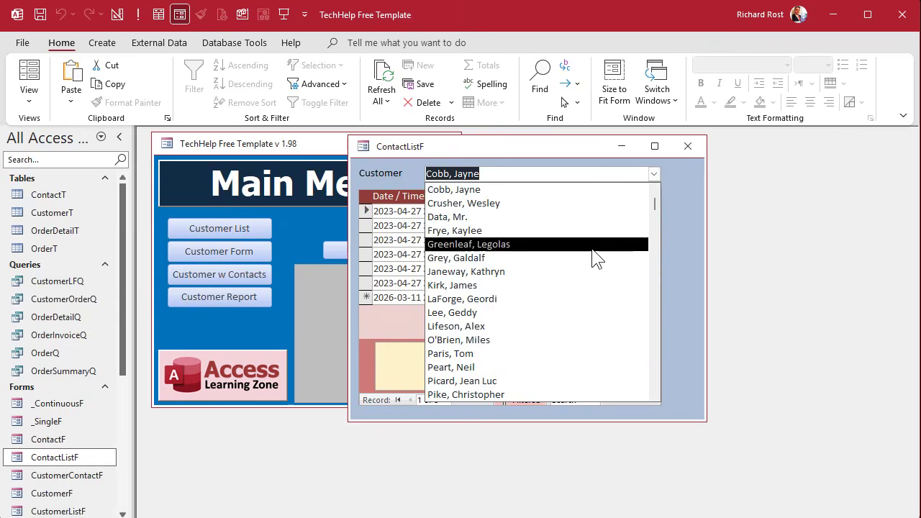
click(545, 341)
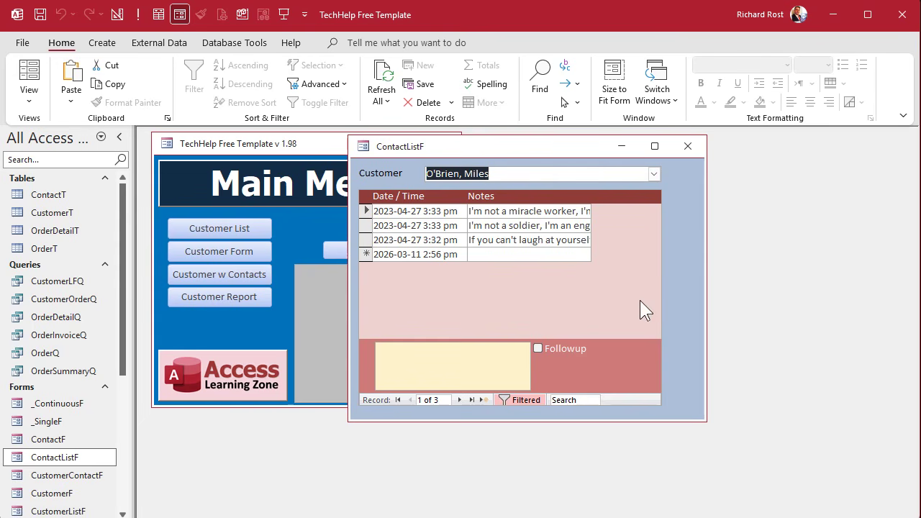
Test the ContactListF filter further by choosing four more customers one after another in the Customer combo box
click(654, 174)
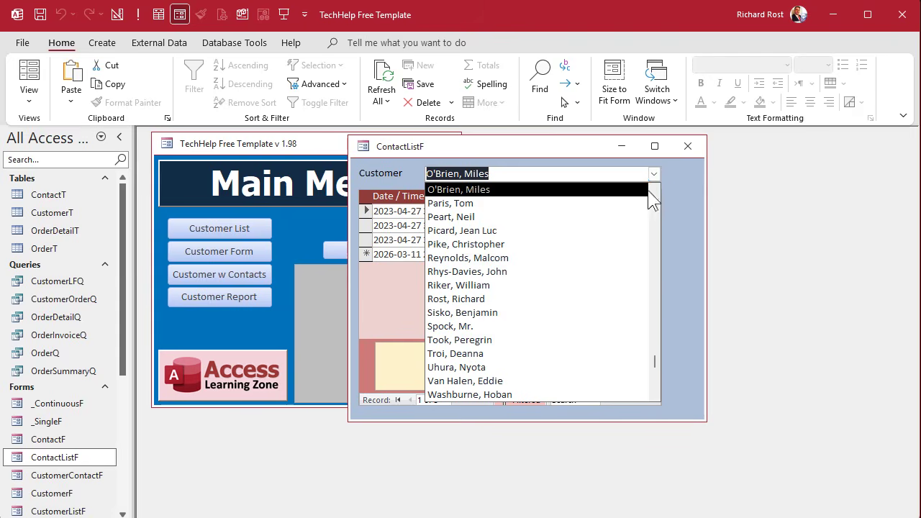
click(524, 312)
click(654, 174)
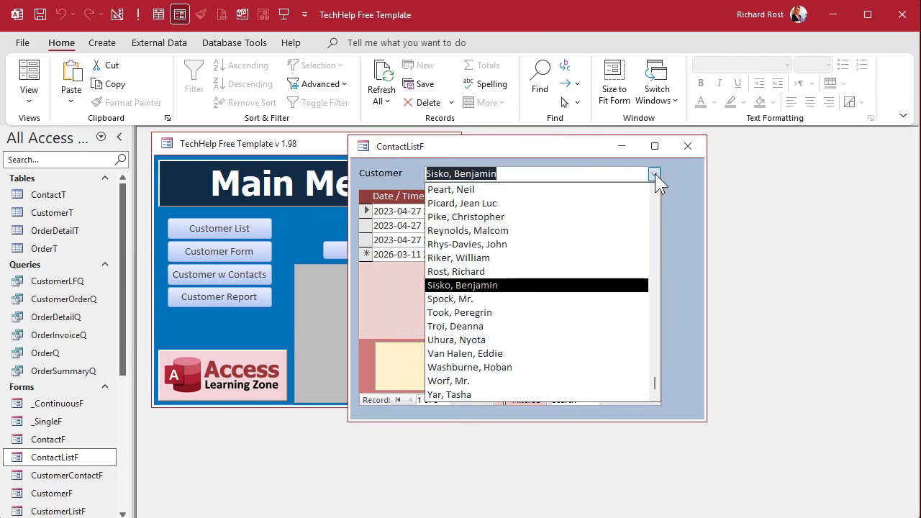
click(568, 204)
click(653, 174)
click(575, 240)
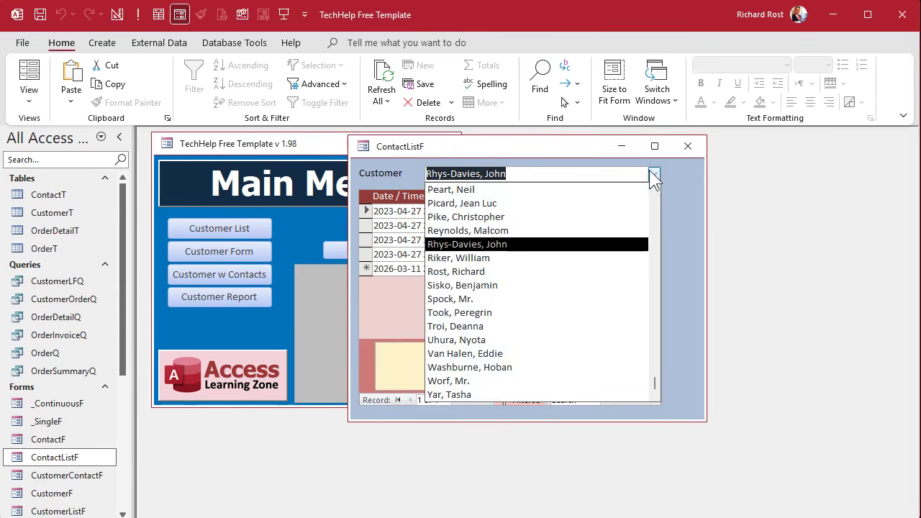
click(559, 315)
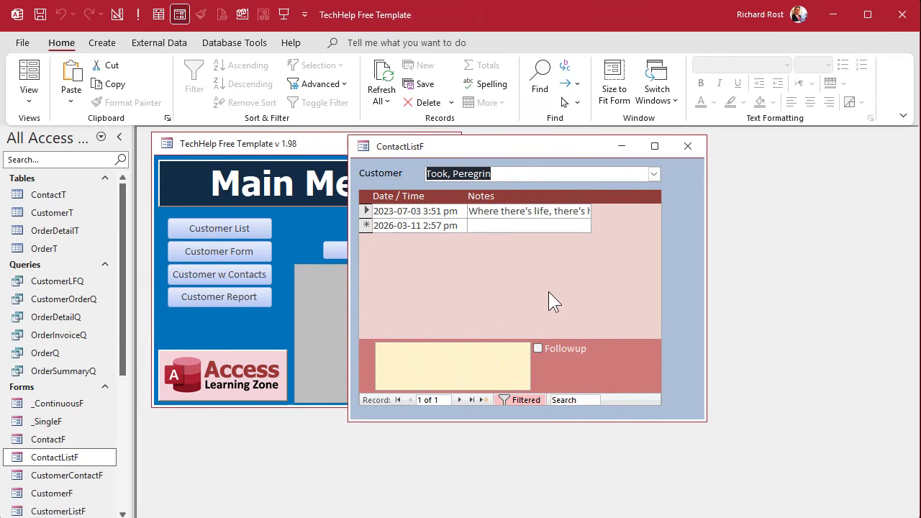
Test the filter with an empty value by clearing the Customer combo box, and end the halted code
click(582, 173)
drag(526, 175, 411, 179)
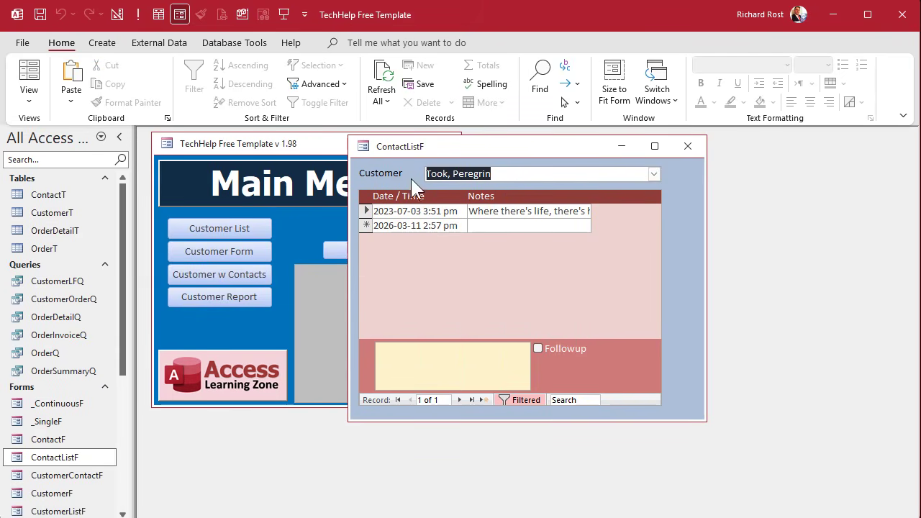
key(Delete)
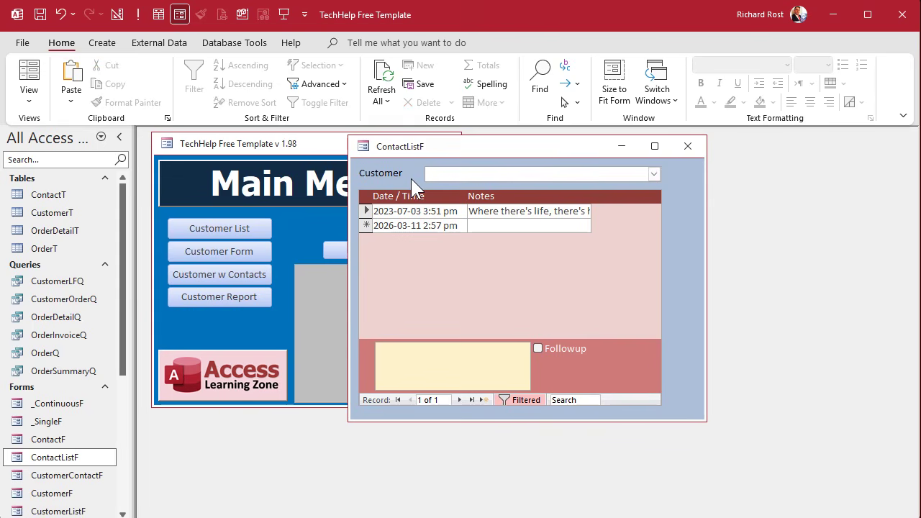
key(Return)
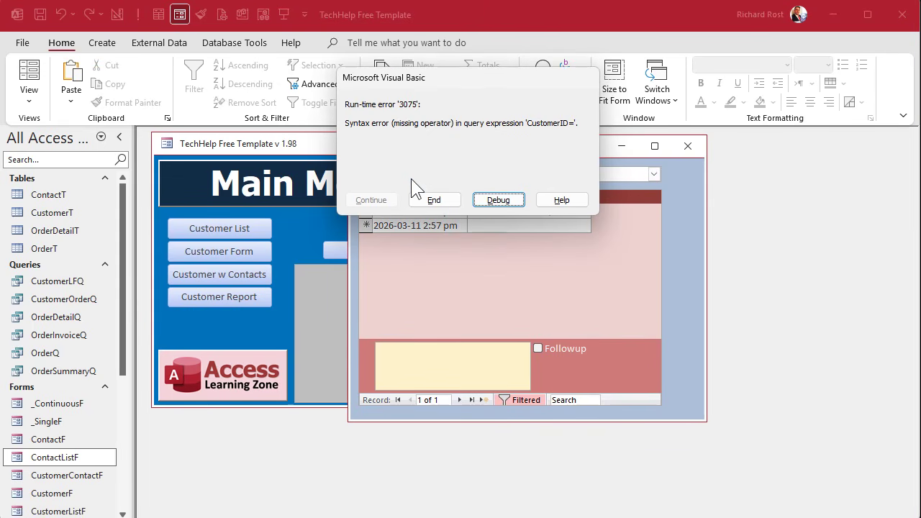
click(434, 200)
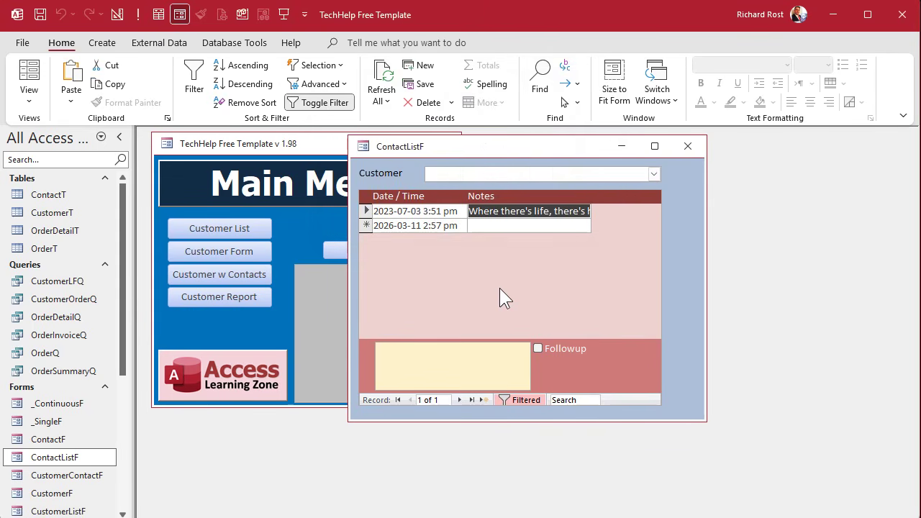
Select the fifth listed customer in ContactListF and add a new contact whose note reads "talked about" followed by a first name
click(521, 230)
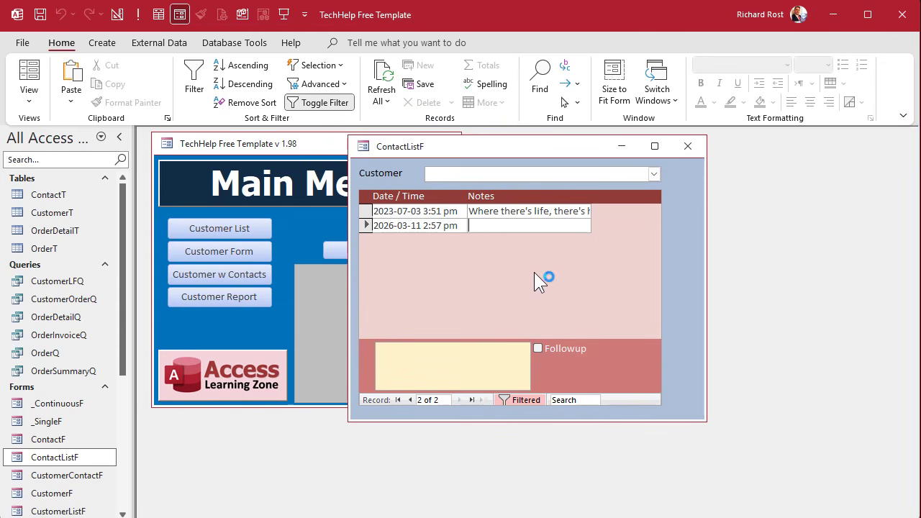
click(653, 175)
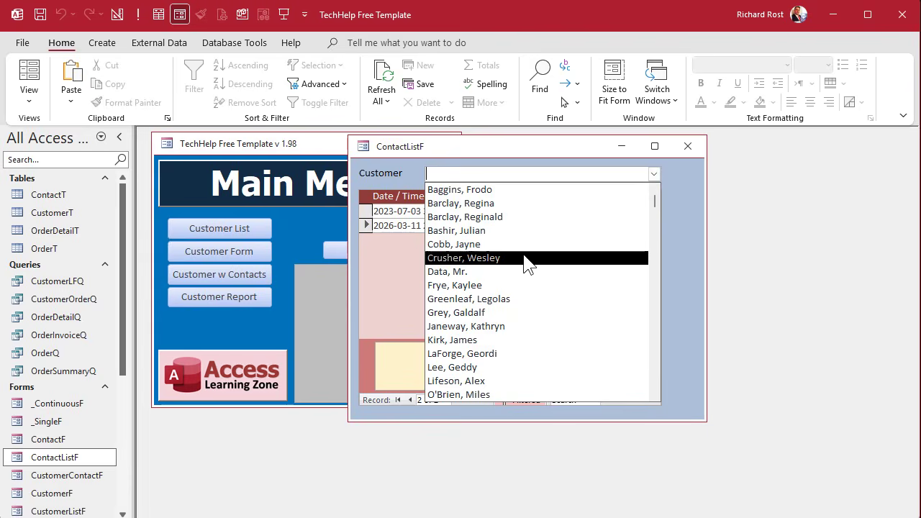
click(519, 245)
click(512, 299)
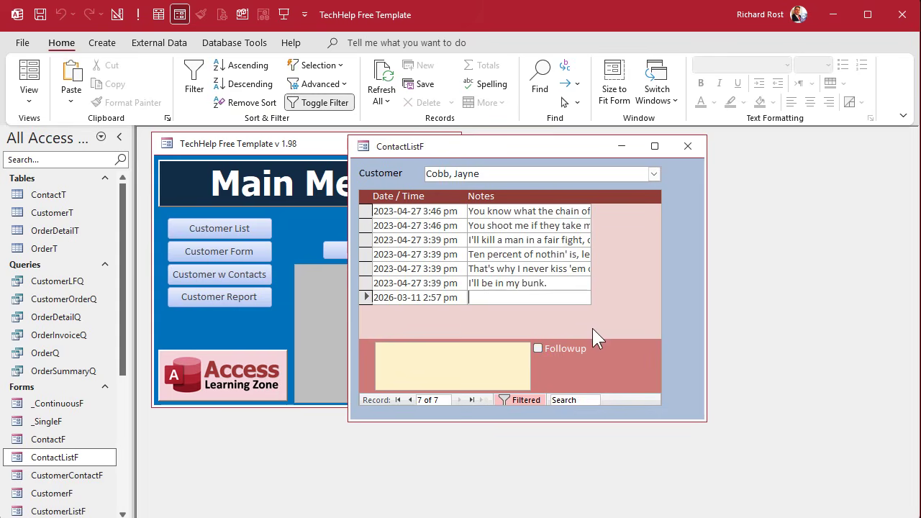
text(talked about Rita)
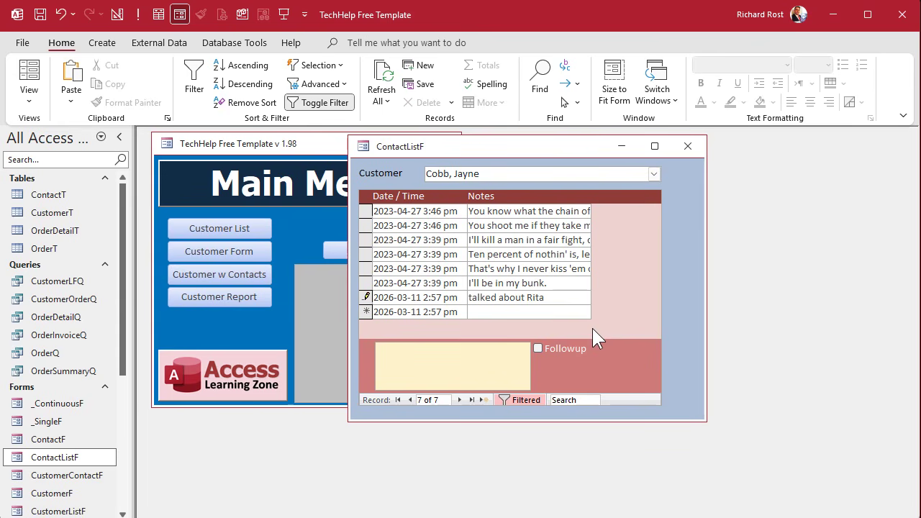
key(Return)
Switch ContactListF to the next customer and back to the one used for the new contact to check whether it was linked
click(655, 174)
click(595, 201)
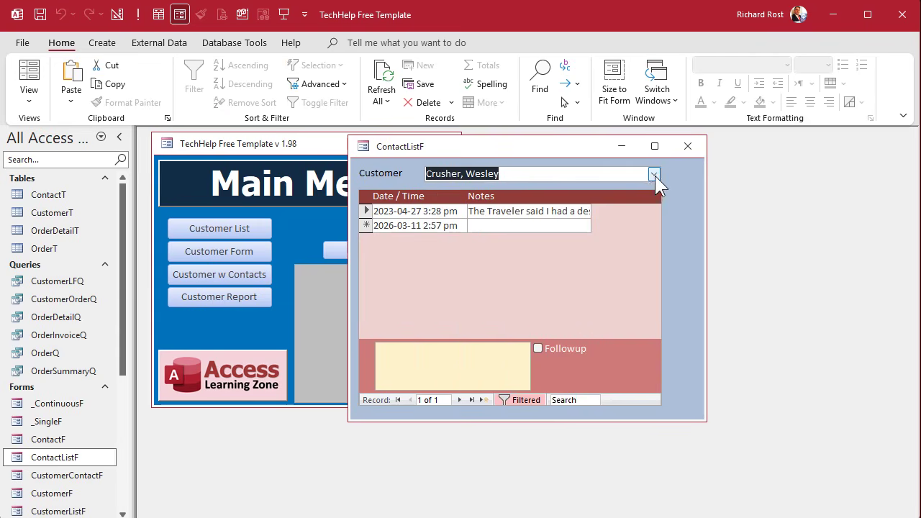
click(655, 175)
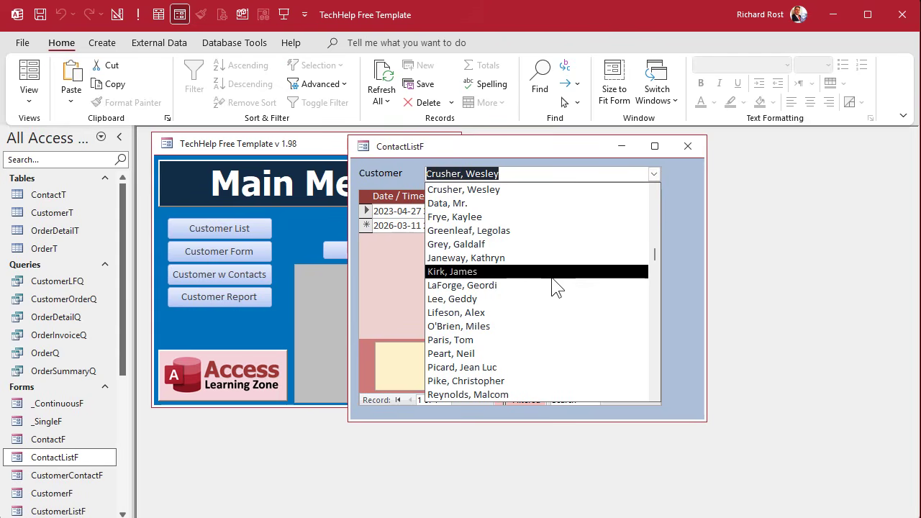
scroll(554, 257, up, 1)
scroll(554, 257, up, 2)
click(525, 218)
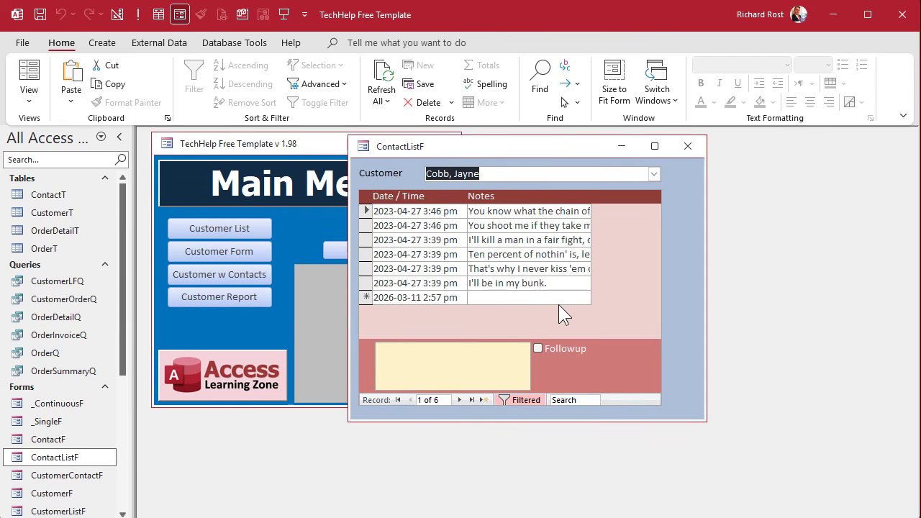
Open the ContactT table, look for the newly added contact and select its record to check its CustomerID
click(53, 194)
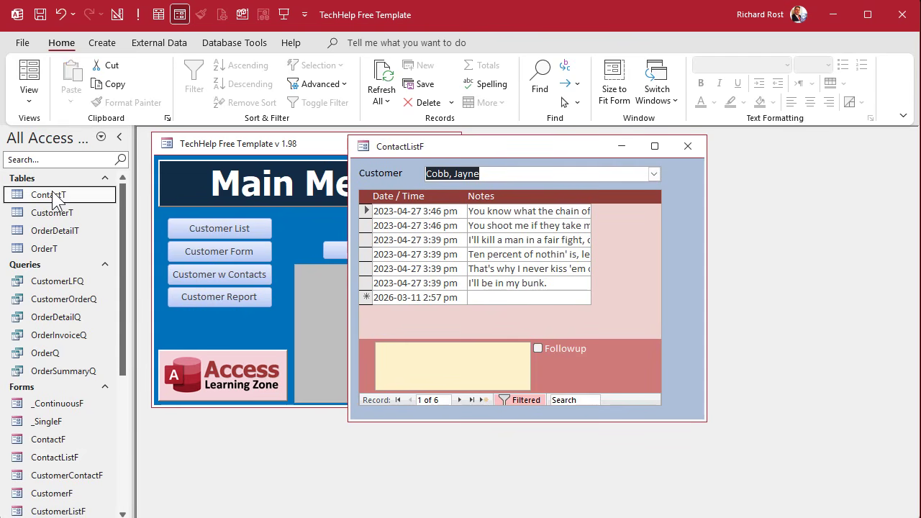
double_click(53, 194)
scroll(298, 266, down, 20)
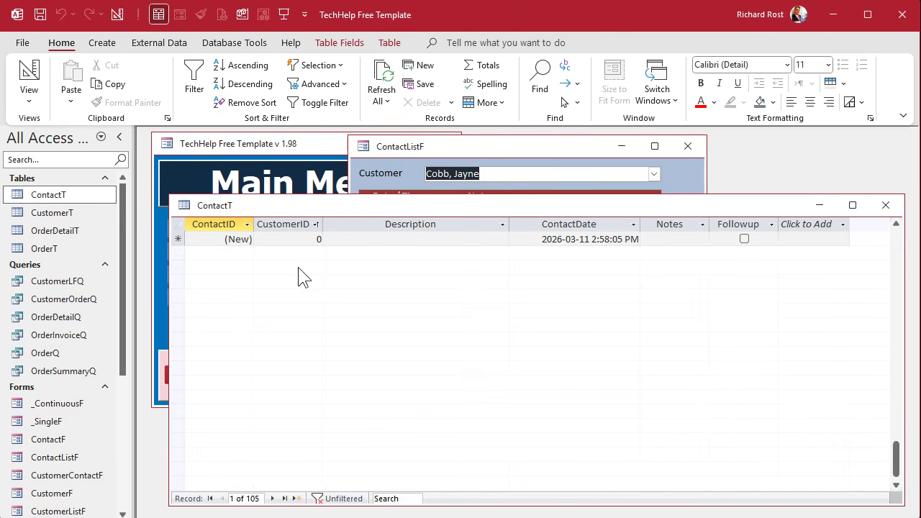
scroll(297, 267, up, 20)
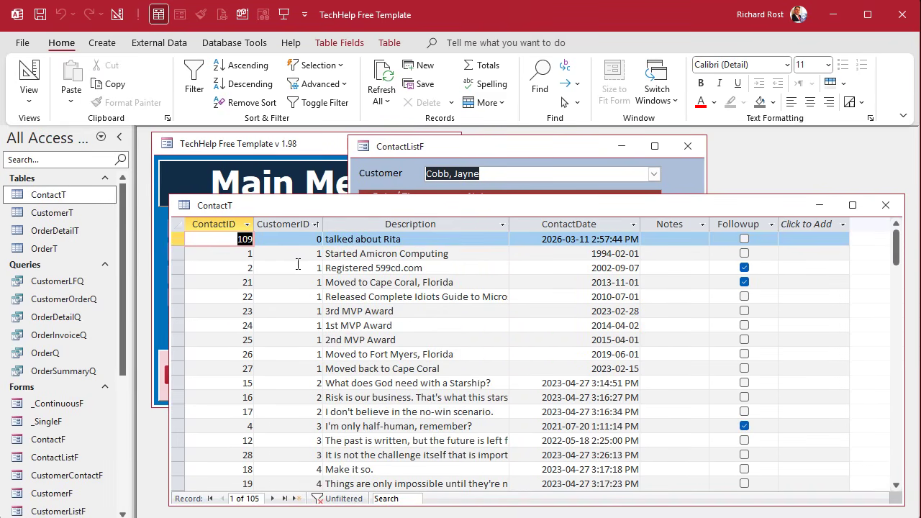
click(177, 239)
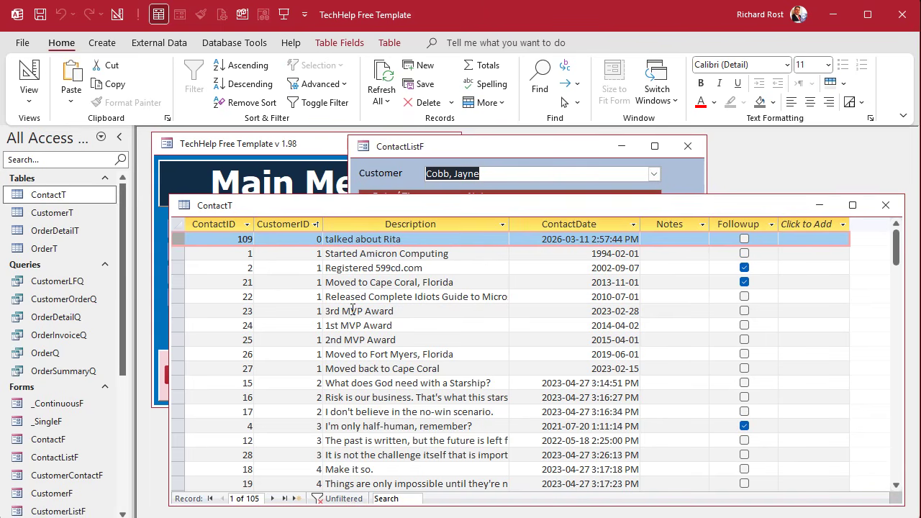
Close the ContactListF form and the ContactT table
click(538, 147)
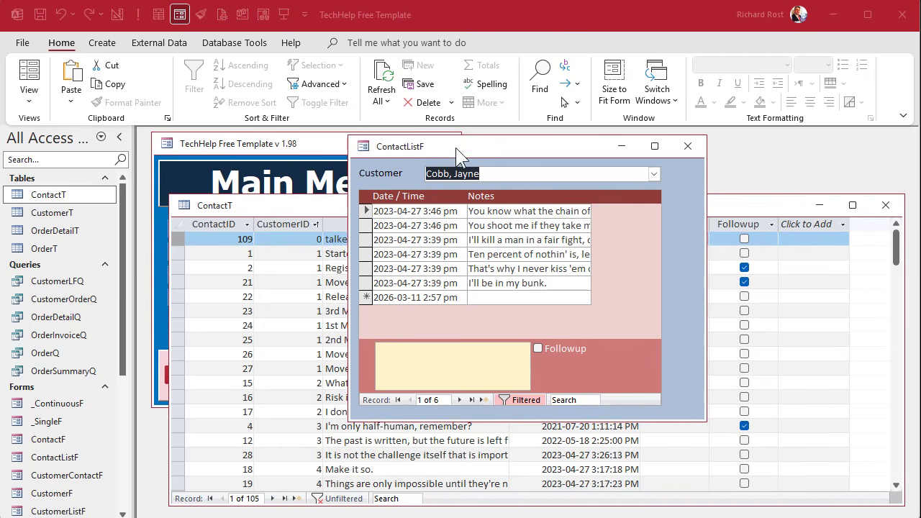
click(688, 146)
click(885, 205)
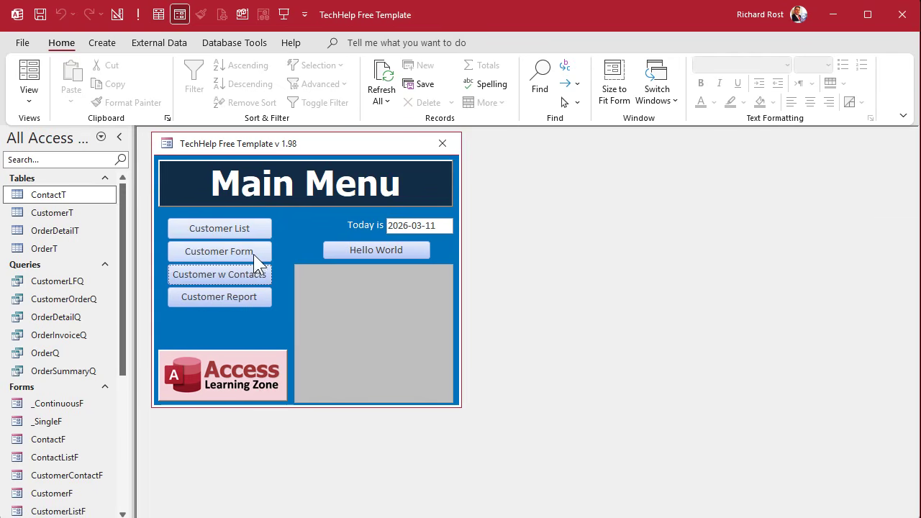
Open customer 2 from the Customer List, look at that customer's orders and close them, and open the customer's contacts
click(220, 228)
double_click(220, 201)
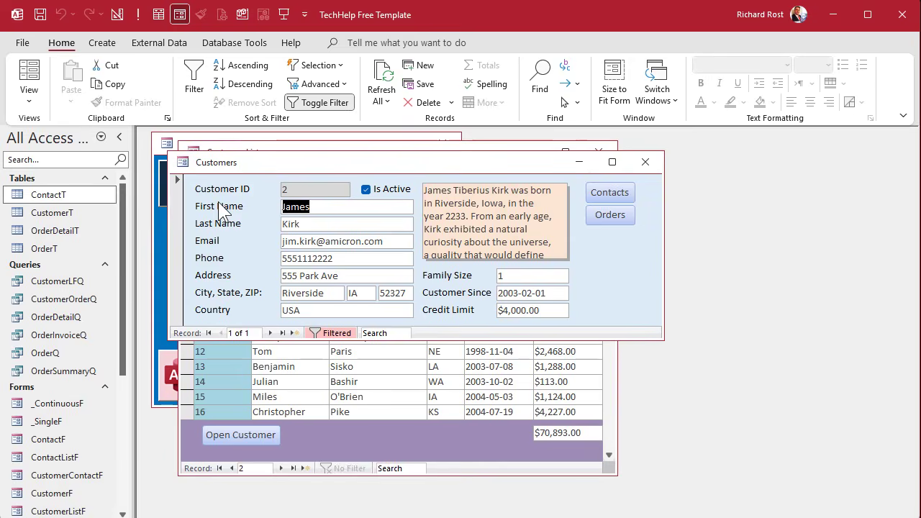
click(609, 215)
click(848, 141)
click(610, 191)
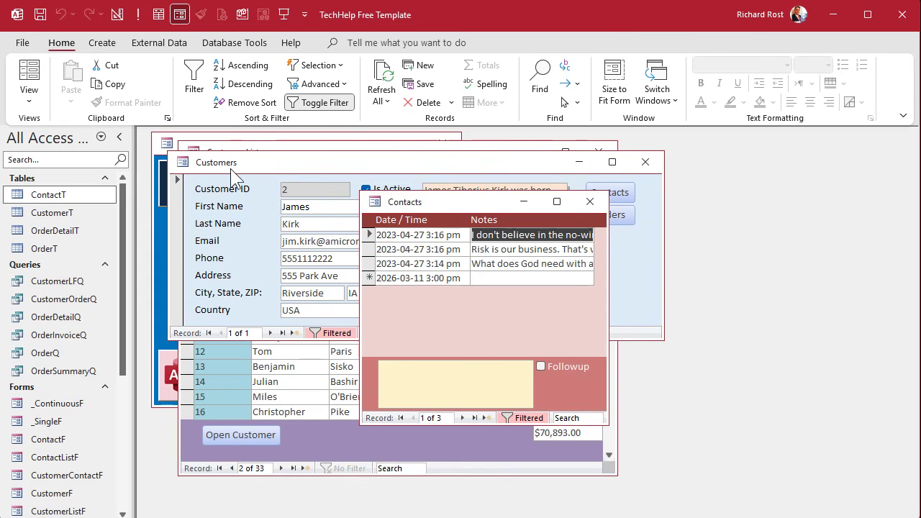
Close the Contacts, Customers and Customer List forms, and open the Customers with Contacts form from the main menu
click(590, 202)
click(645, 162)
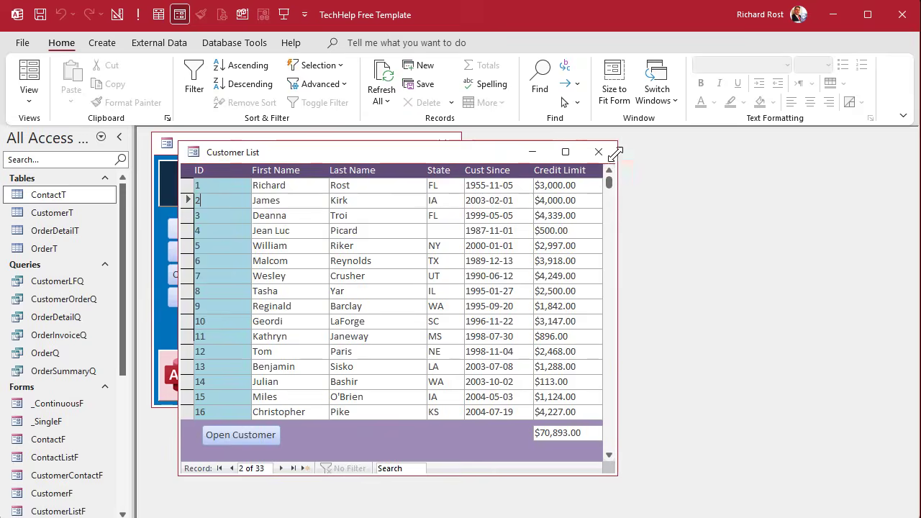
click(598, 152)
click(237, 275)
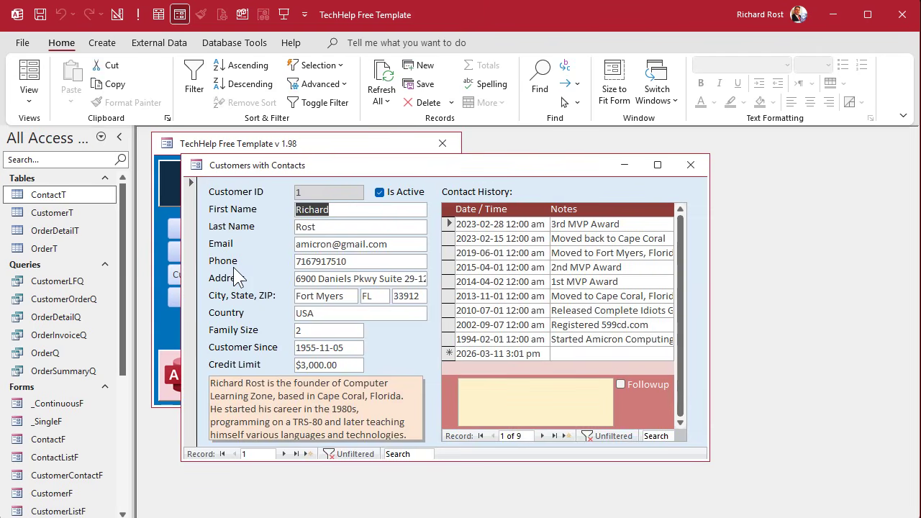